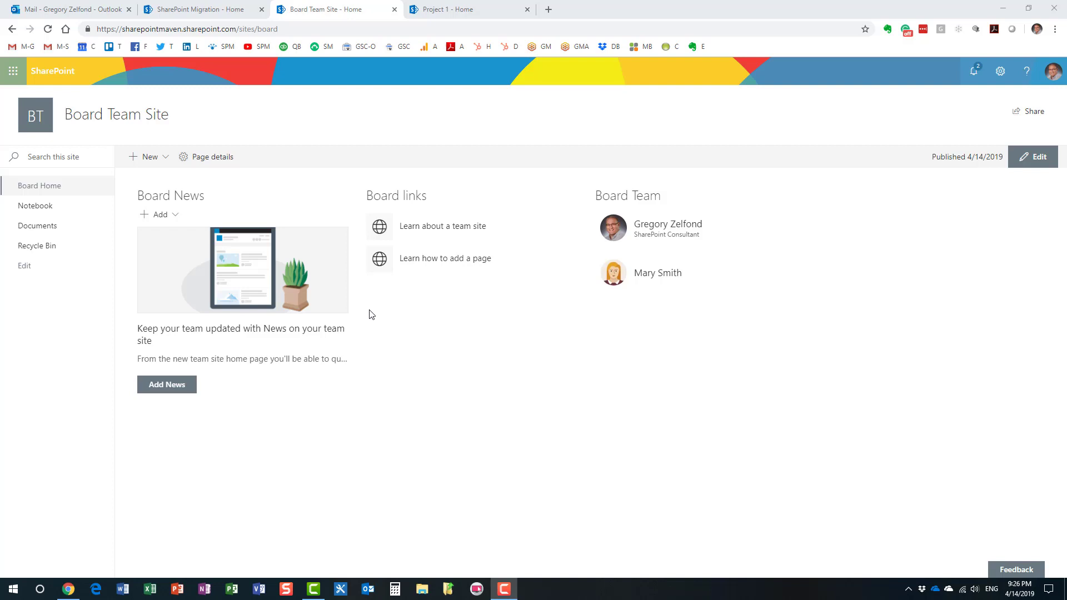
- Glance at the SharePoint Migration site, then go through Board Team Site to the Sales group mailbox
{"action": "left_click", "coordinate": [223, 10]}
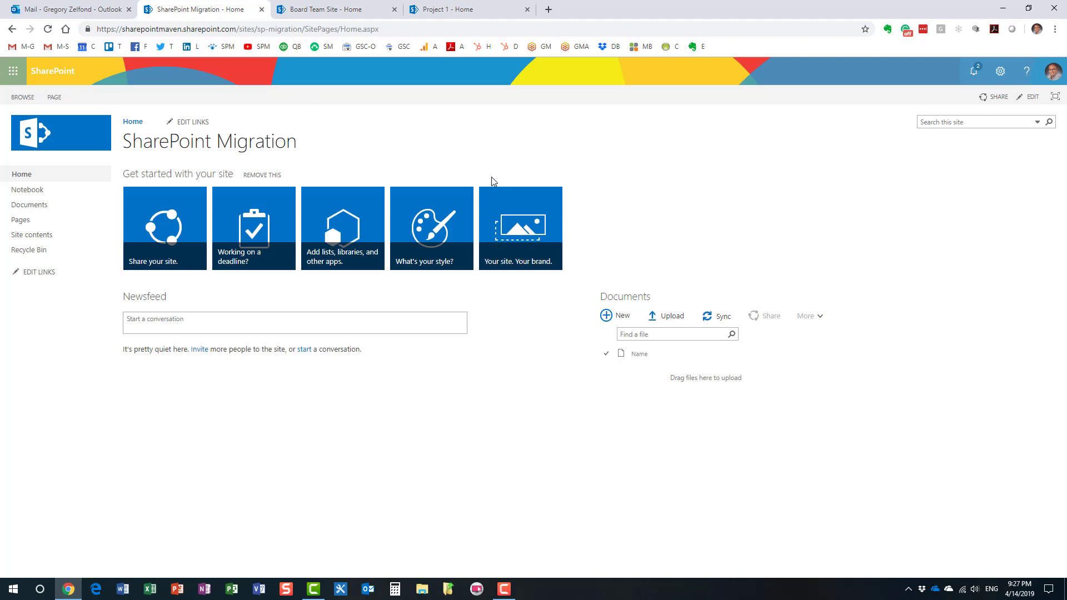
{"action": "left_click", "coordinate": [315, 9]}
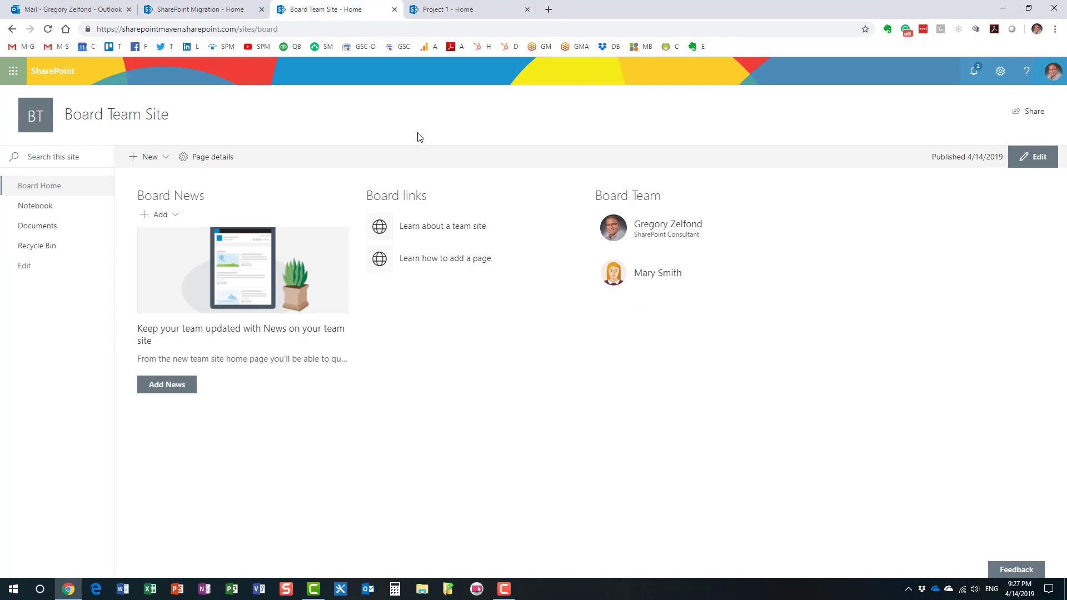
{"action": "left_click", "coordinate": [56, 16]}
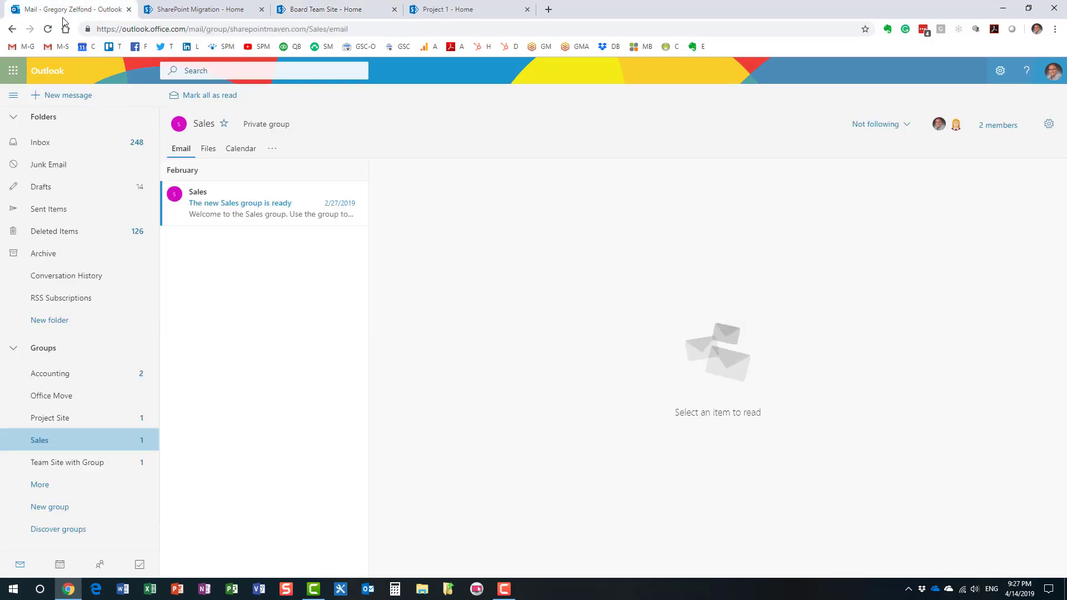
- Browse the Sales group's extra apps list and the Office 365 app launcher
{"action": "left_click", "coordinate": [272, 152]}
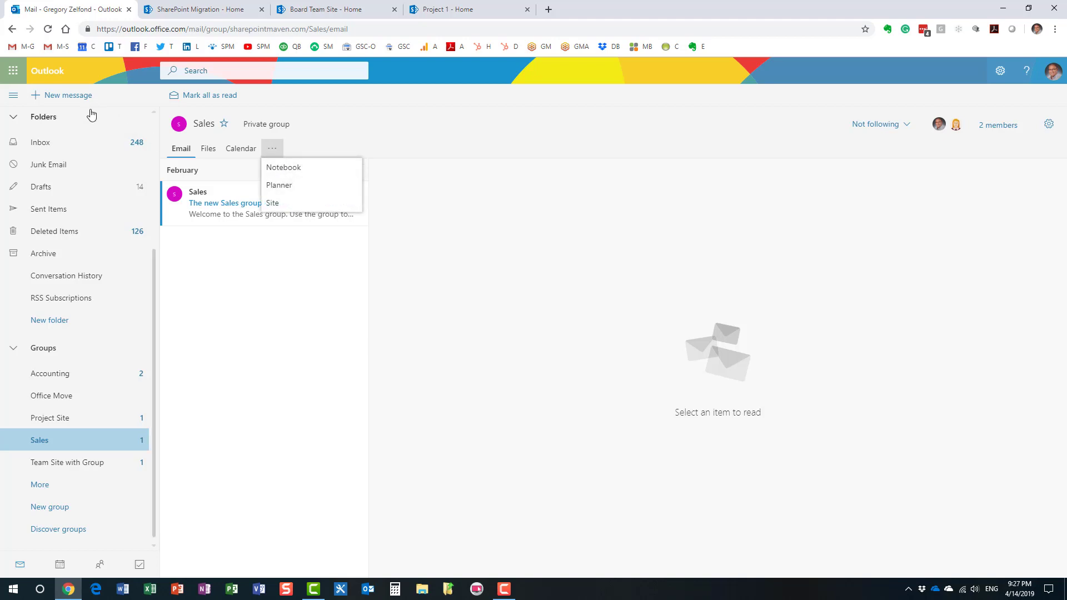
{"action": "left_click", "coordinate": [13, 71]}
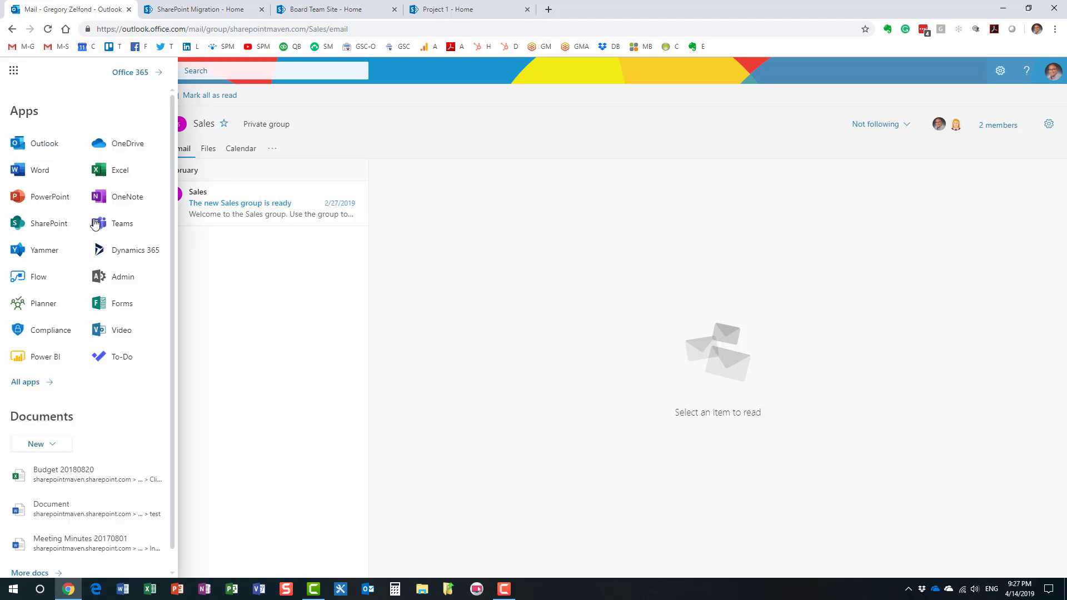
{"action": "left_click", "coordinate": [372, 146]}
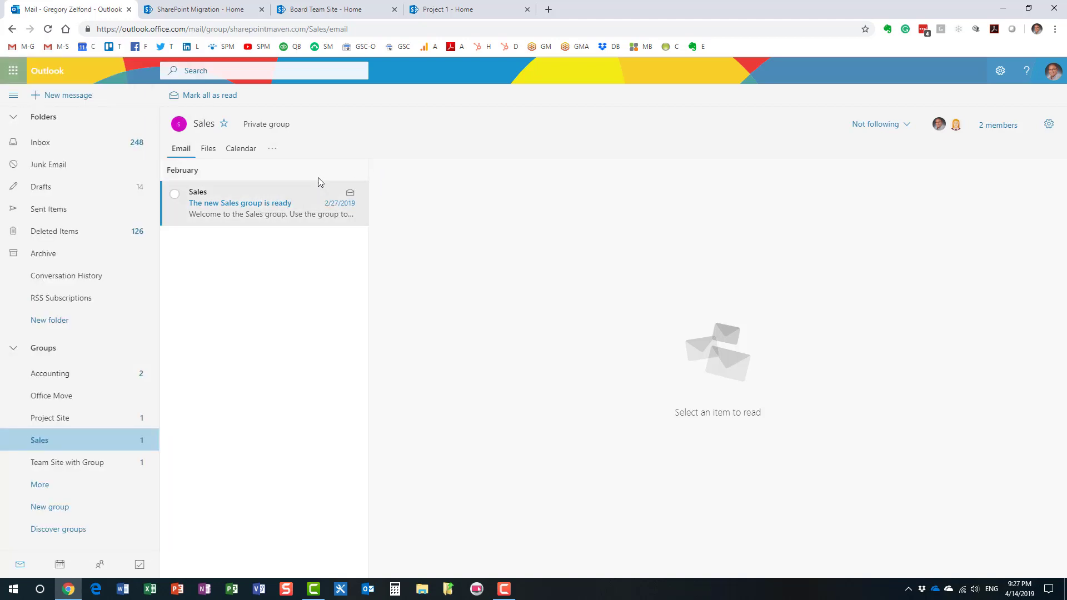
{"action": "left_click", "coordinate": [272, 152]}
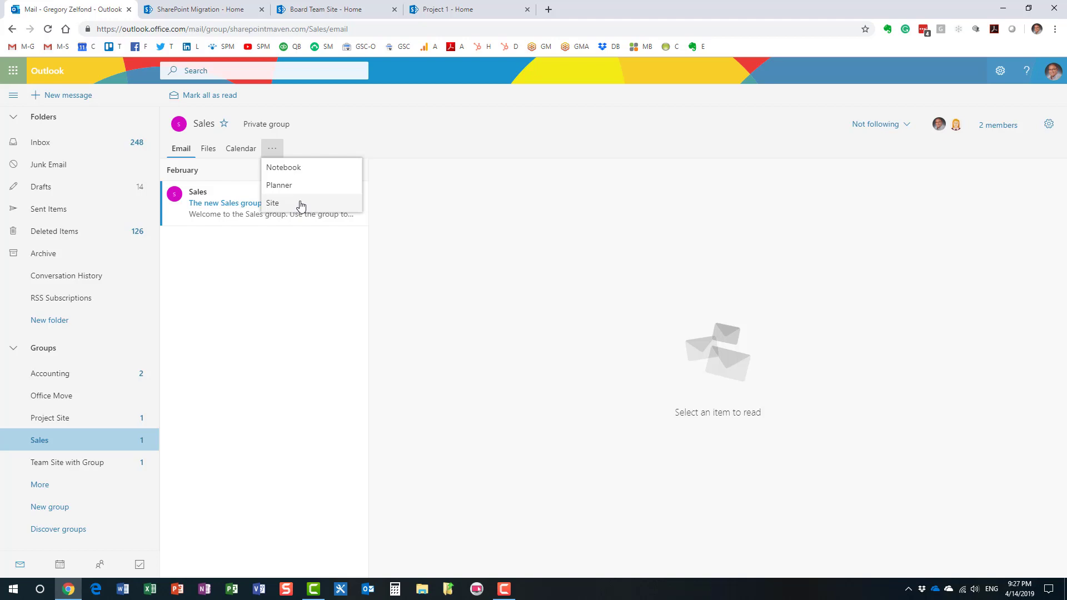
- Check the Sales group's two members, close that panel, and return to Board Team Site home
{"action": "left_click", "coordinate": [1001, 132]}
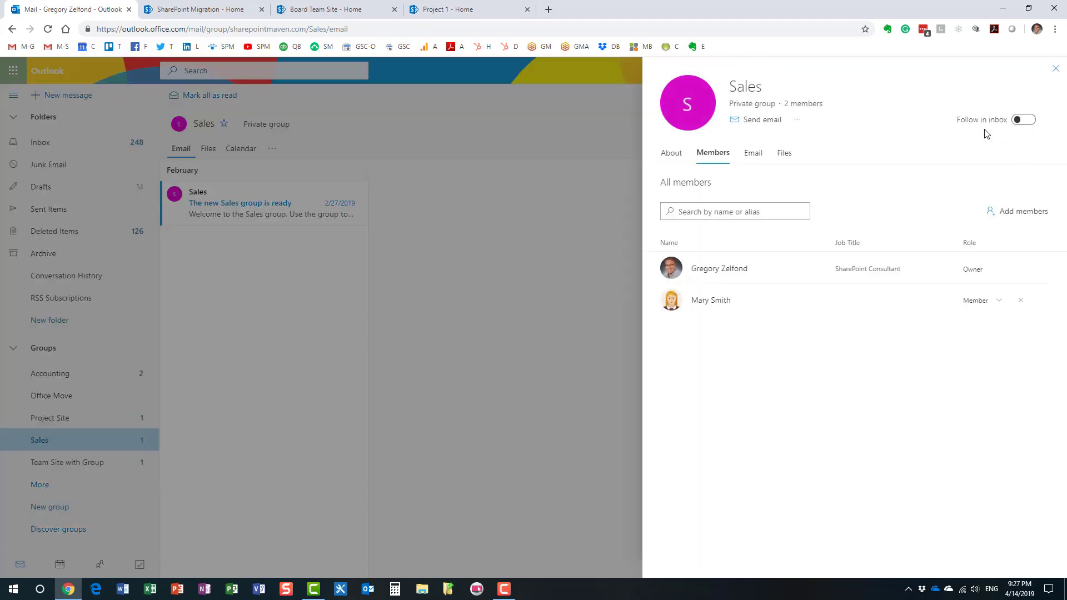
{"action": "left_click", "coordinate": [606, 98]}
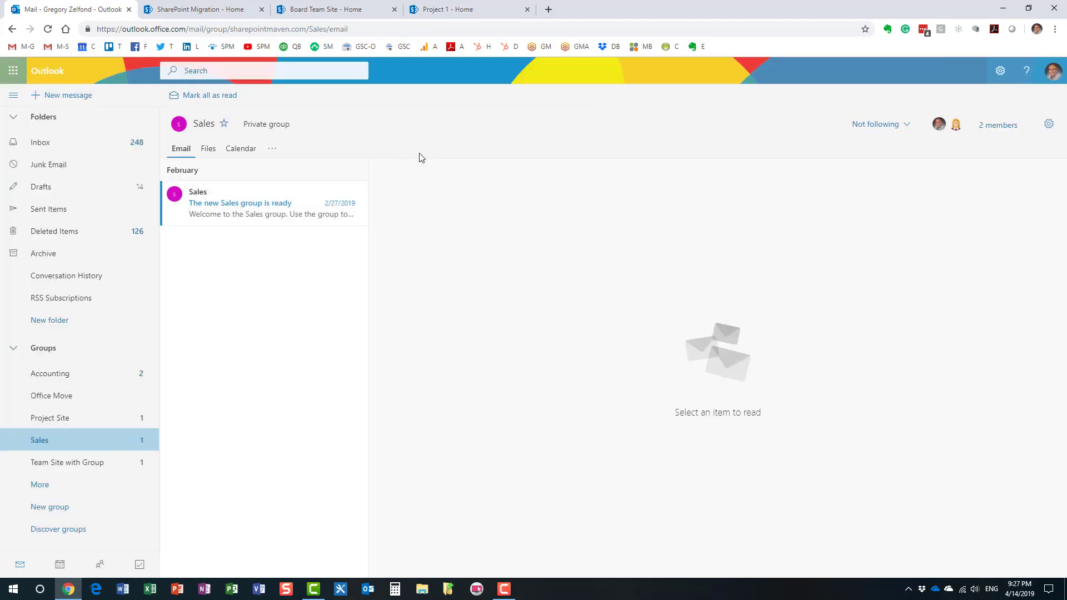
{"action": "left_click", "coordinate": [272, 149]}
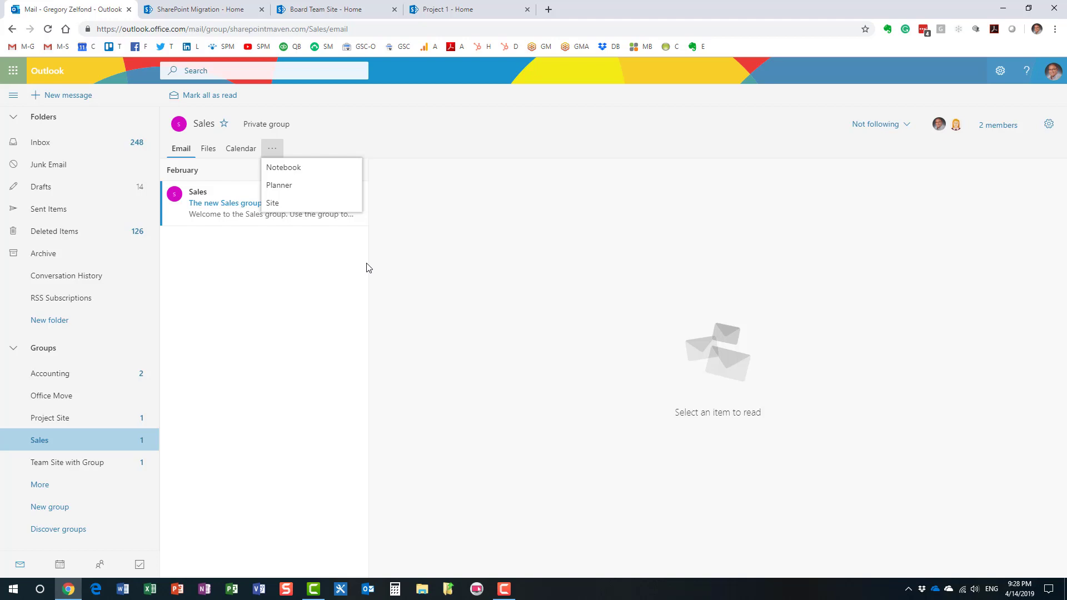
{"action": "left_click", "coordinate": [331, 13]}
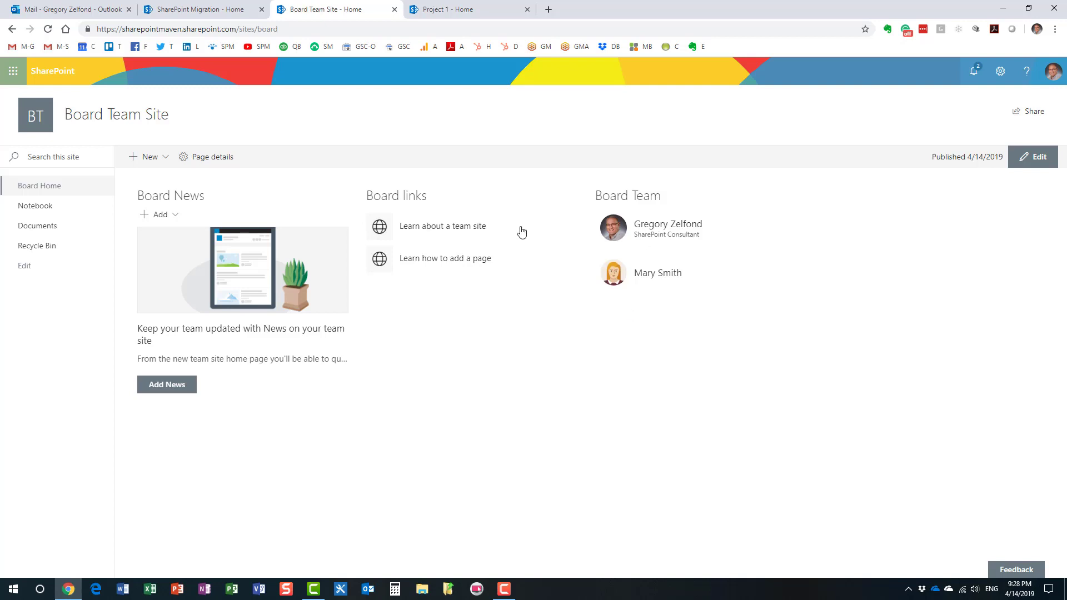
- Return to the Sales group's mail in the Mail - Outlook tab
{"action": "left_click", "coordinate": [88, 9]}
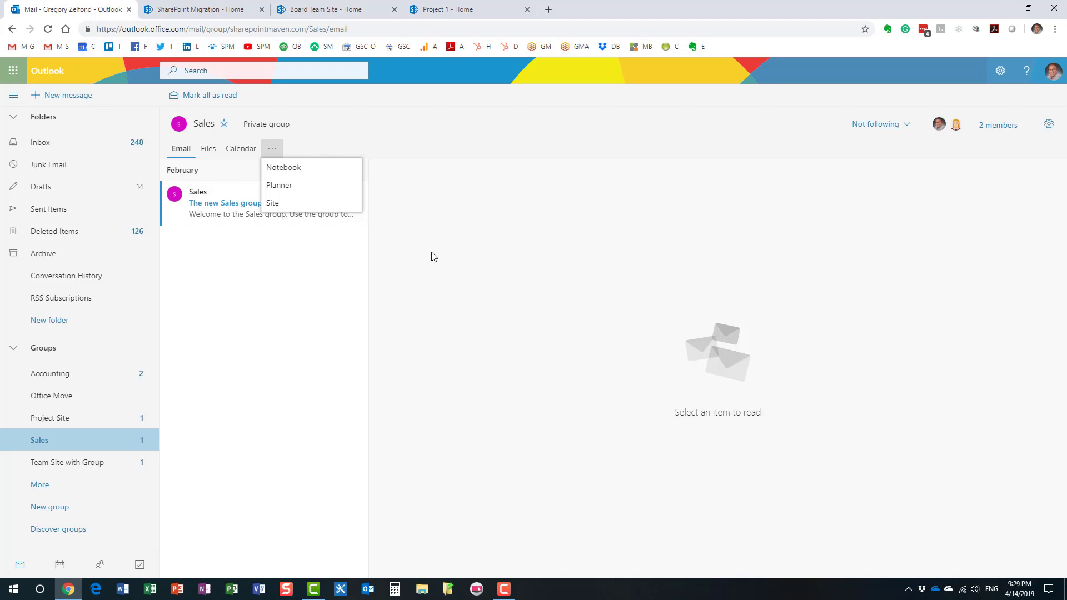
- Switch to the SharePoint Migration - Home tab
{"action": "left_click", "coordinate": [233, 13]}
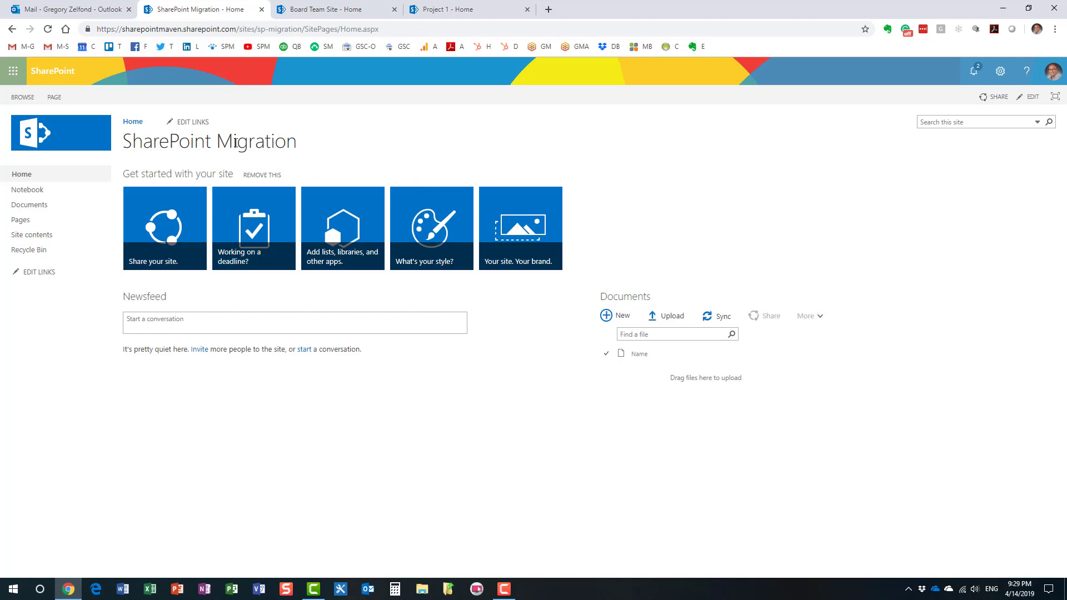
- Highlight the SharePoint Migration site title, then return to the Board Team Site home page
{"action": "left_click_drag", "start_coordinate": [152, 142], "coordinate": [276, 143]}
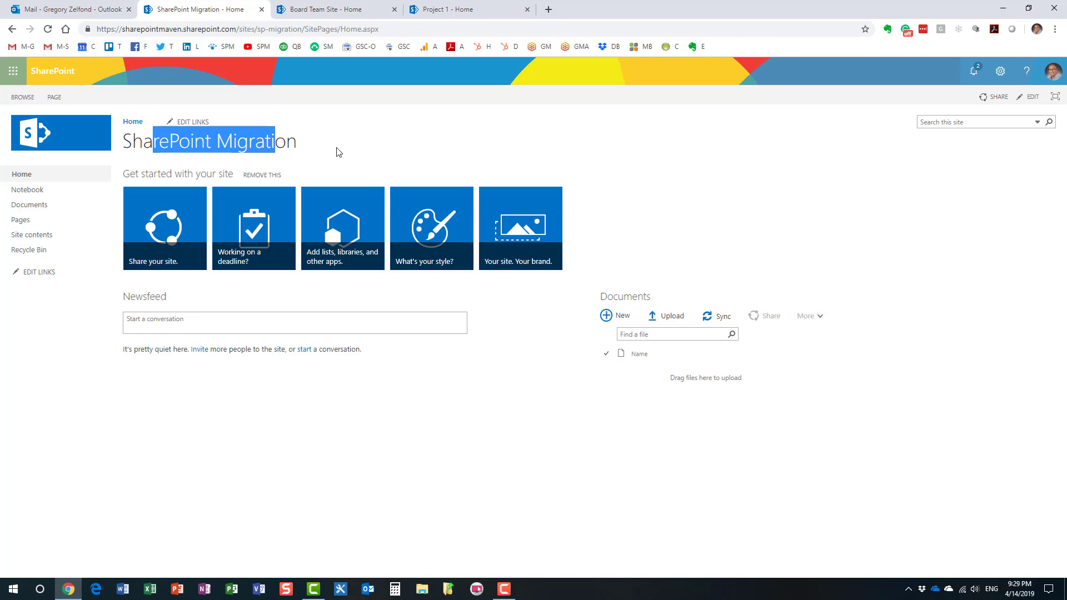
{"action": "left_click", "coordinate": [332, 12]}
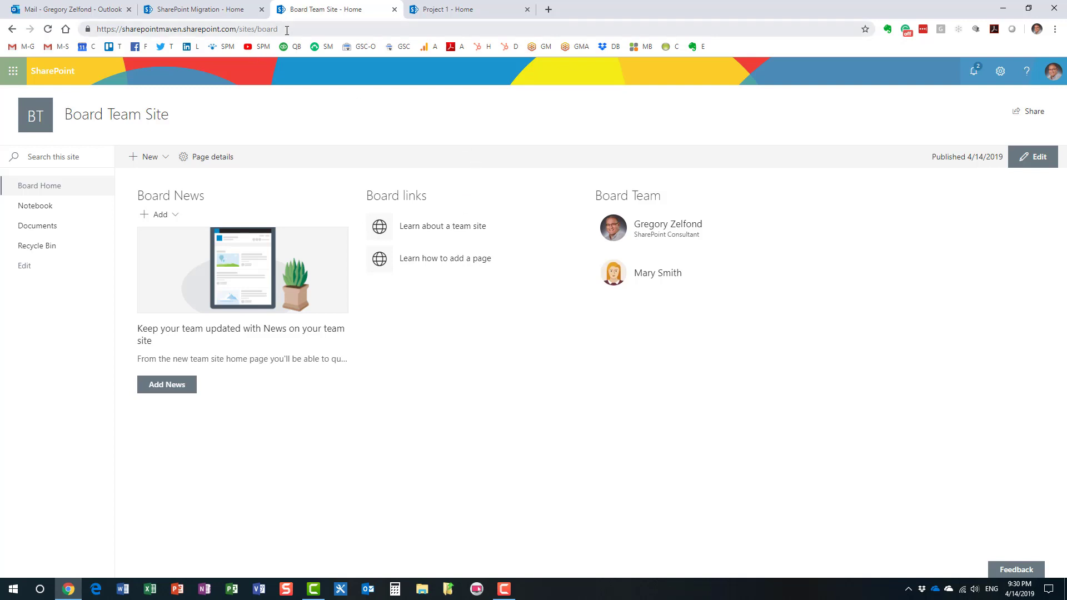
- Highlight /sites/board and /sites/sp-migration in the address bar, then open the Project 1 site
{"action": "left_click_drag", "start_coordinate": [278, 29], "coordinate": [238, 29]}
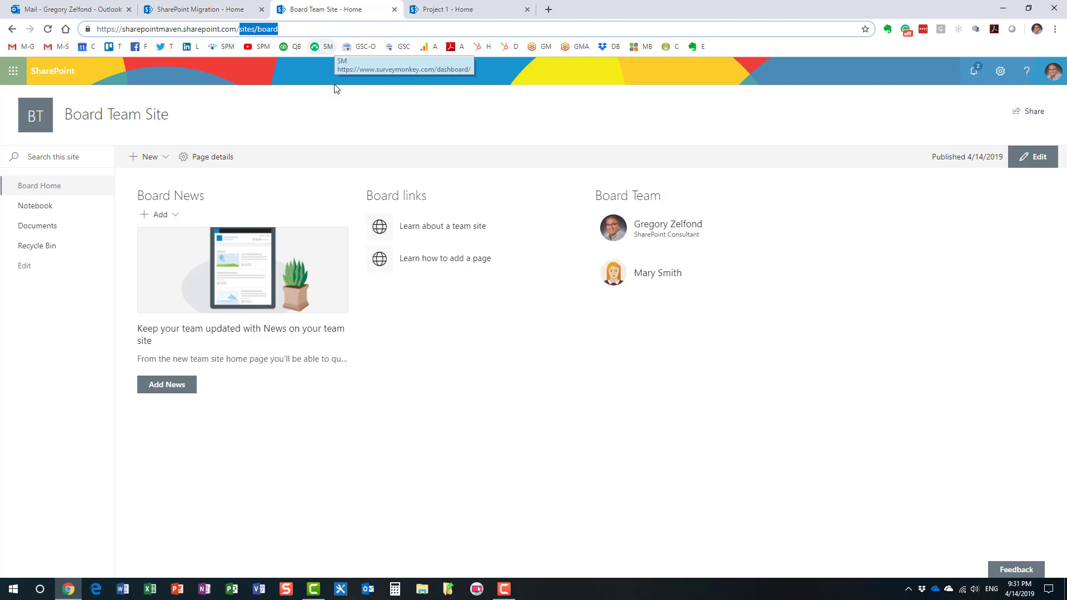
{"action": "left_click", "coordinate": [223, 12]}
{"action": "left_click", "coordinate": [348, 143]}
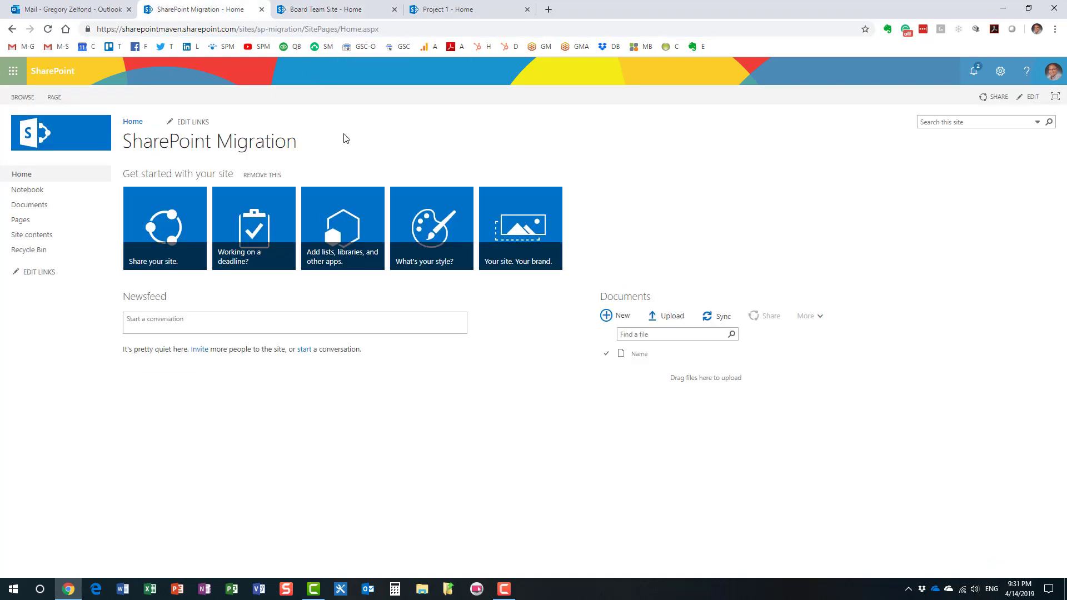
{"action": "left_click_drag", "start_coordinate": [303, 29], "coordinate": [236, 29]}
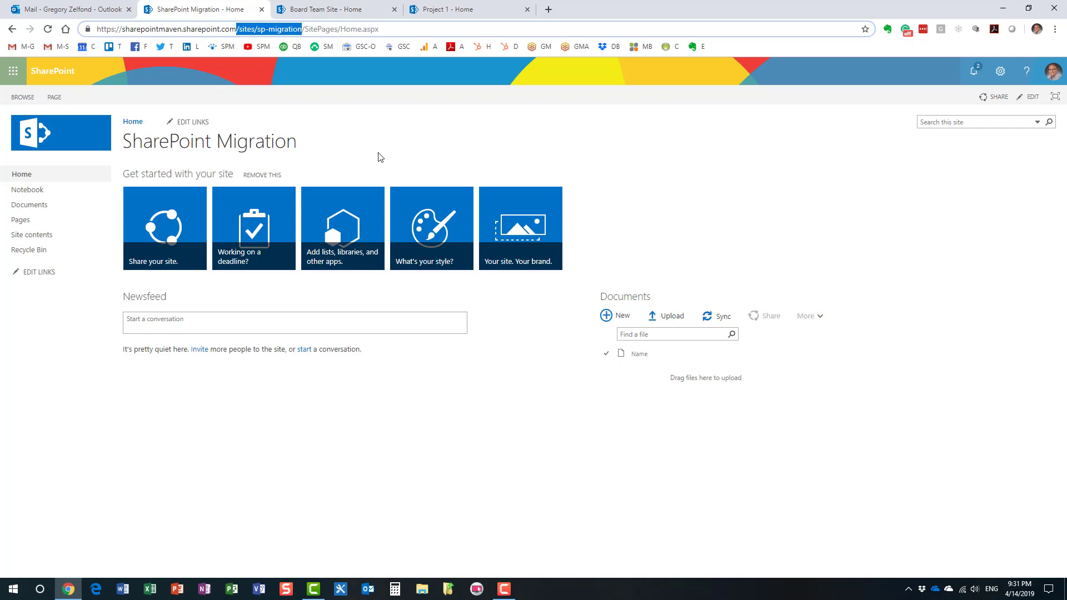
{"action": "left_click", "coordinate": [482, 154]}
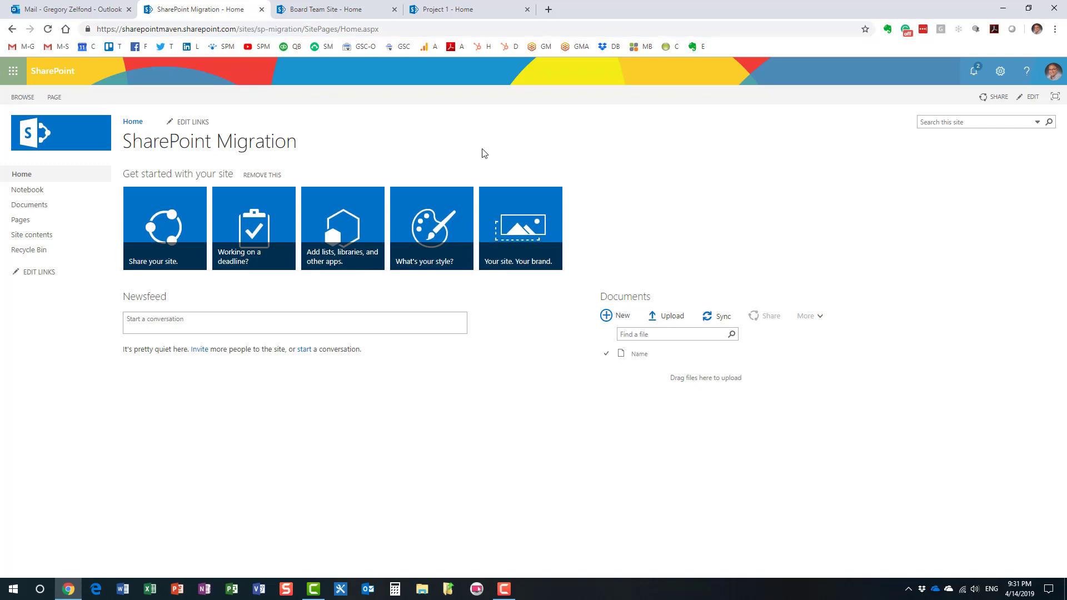
{"action": "left_click", "coordinate": [463, 11]}
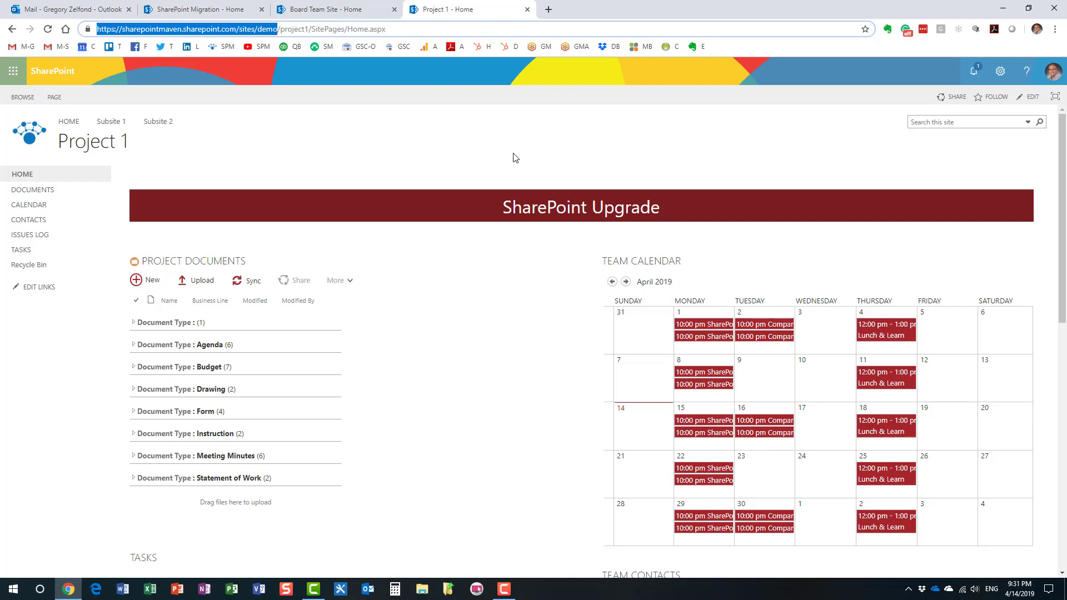
- Clear the address highlight and return to the SharePoint Migration - Home tab
{"action": "left_click", "coordinate": [476, 147]}
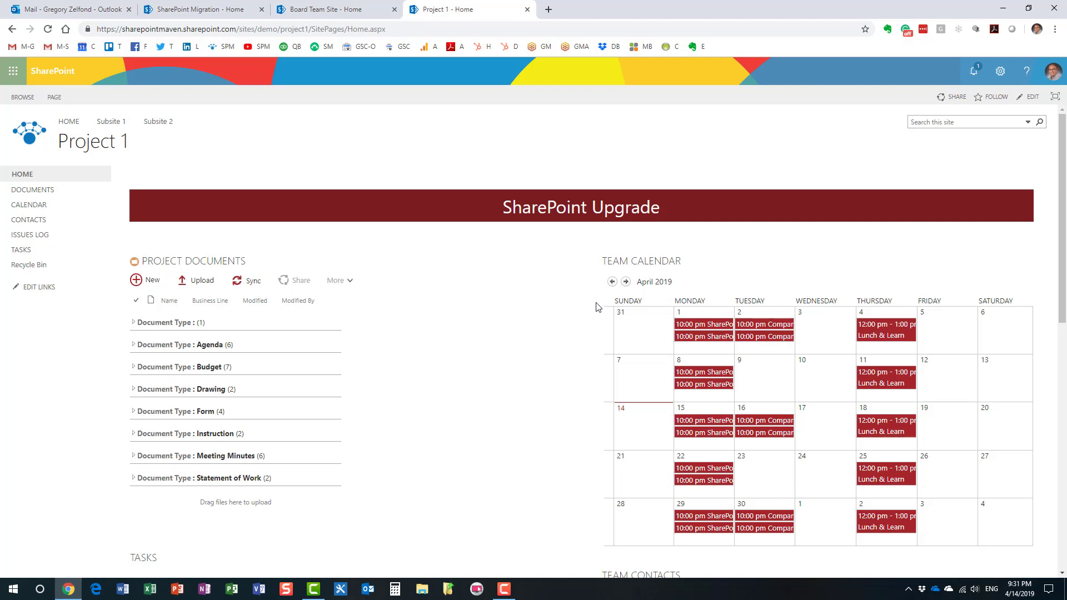
{"action": "left_click", "coordinate": [223, 14]}
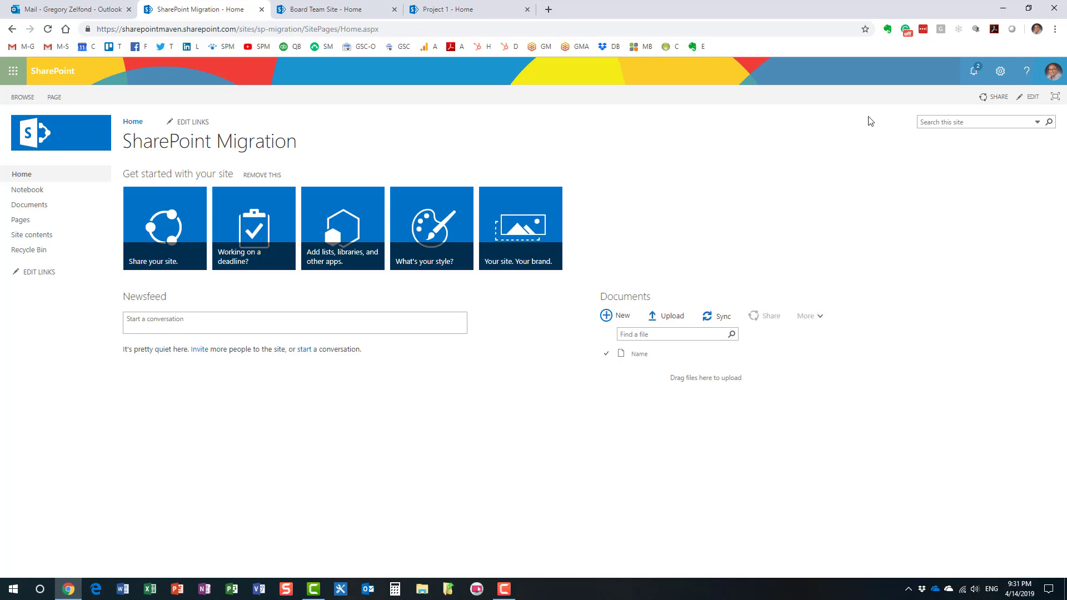
- Review the migration site's Settings panel for the Office 365 Group option, then return to Board Team Site
{"action": "left_click", "coordinate": [1000, 71]}
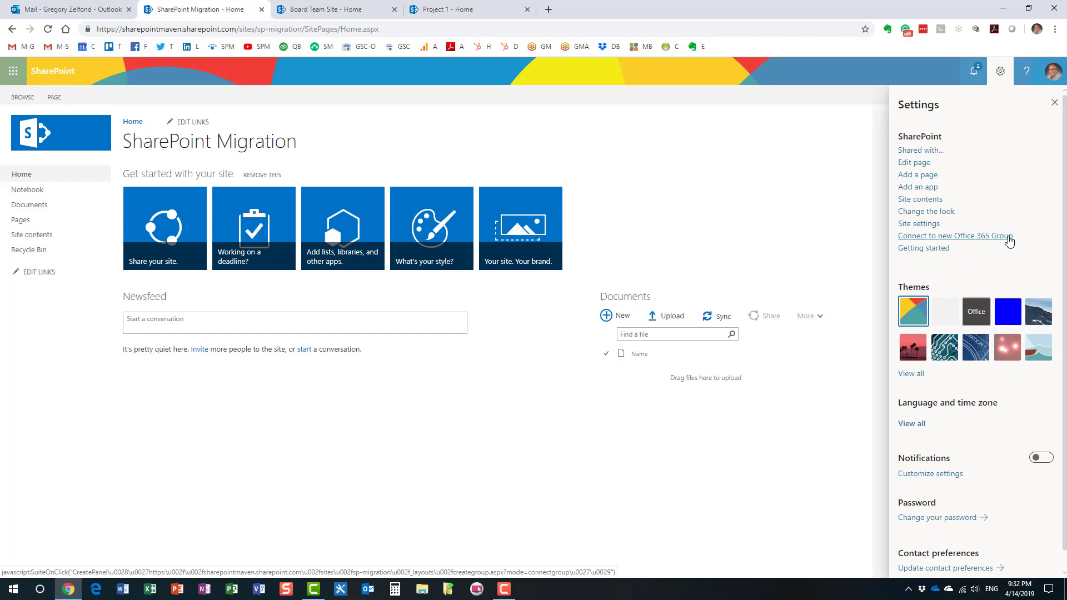
{"action": "left_click", "coordinate": [332, 15]}
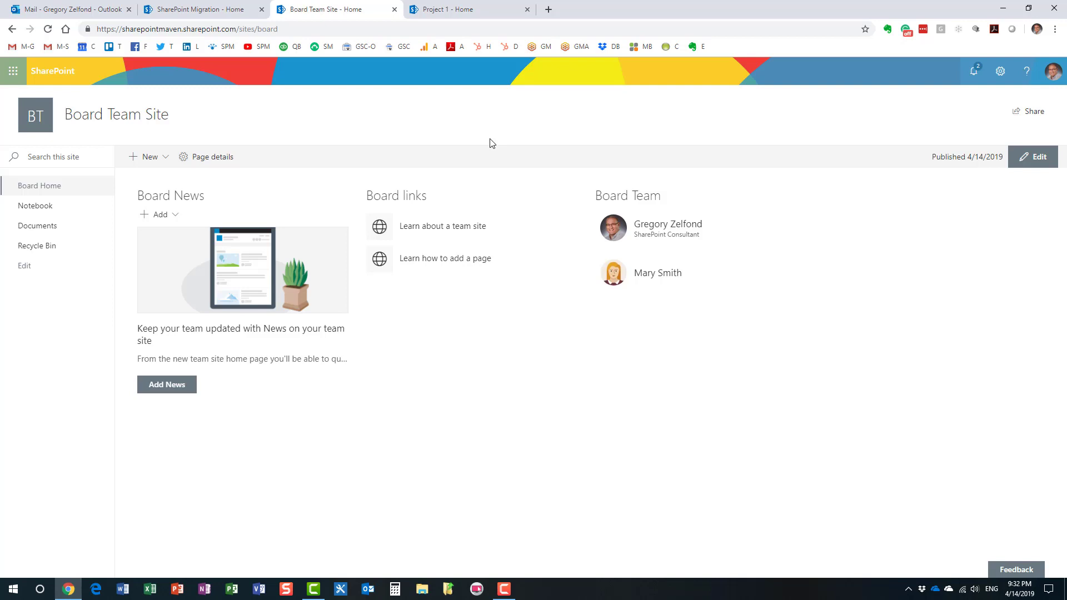
{"action": "left_click", "coordinate": [1001, 72]}
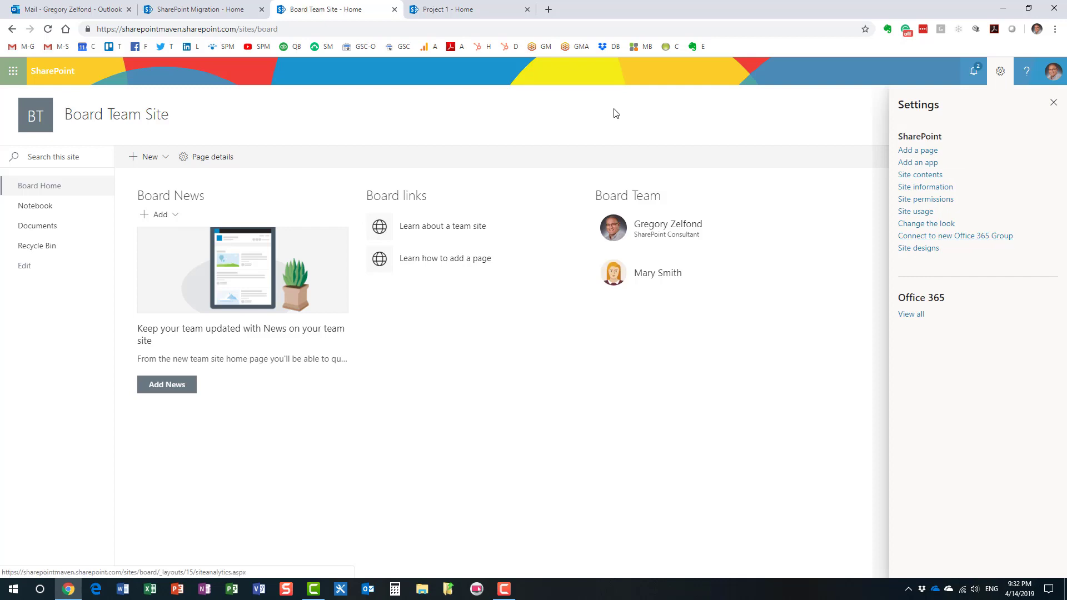
{"action": "left_click", "coordinate": [1055, 107]}
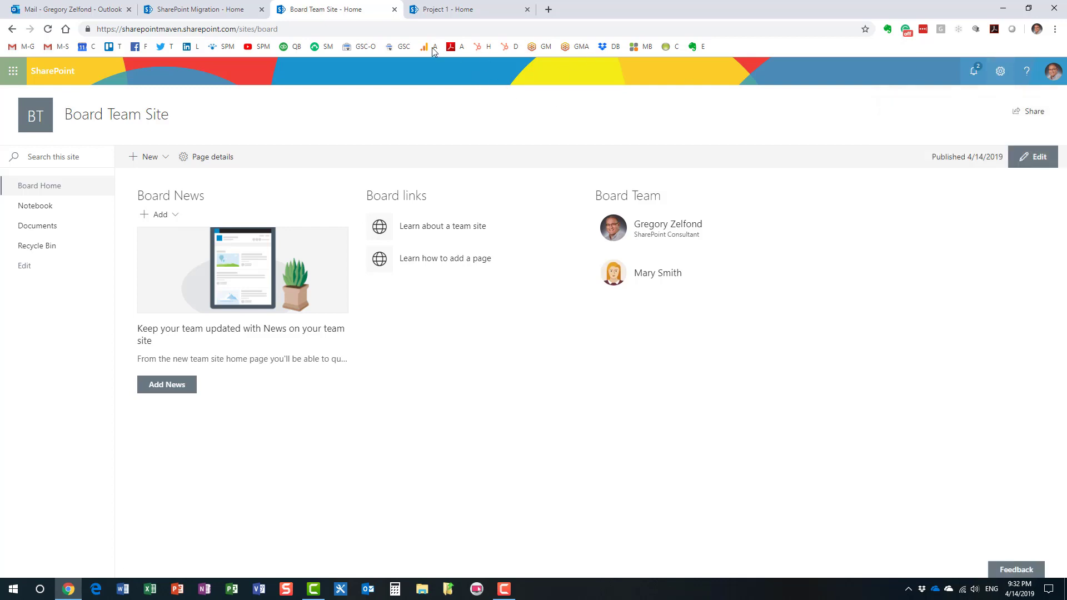
{"action": "left_click", "coordinate": [463, 15]}
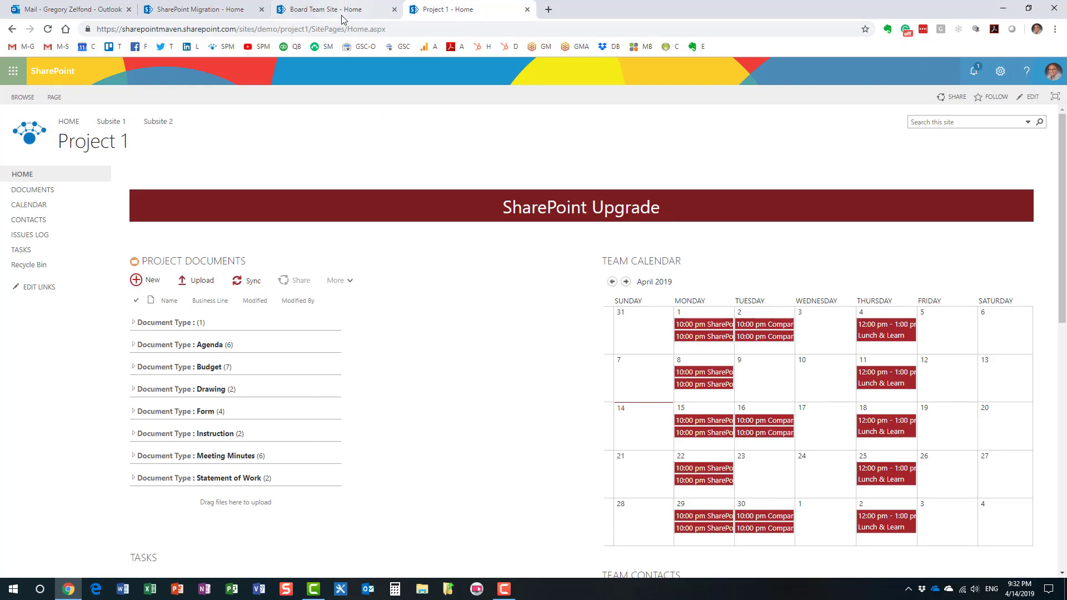
{"action": "left_click_drag", "start_coordinate": [311, 29], "coordinate": [281, 27]}
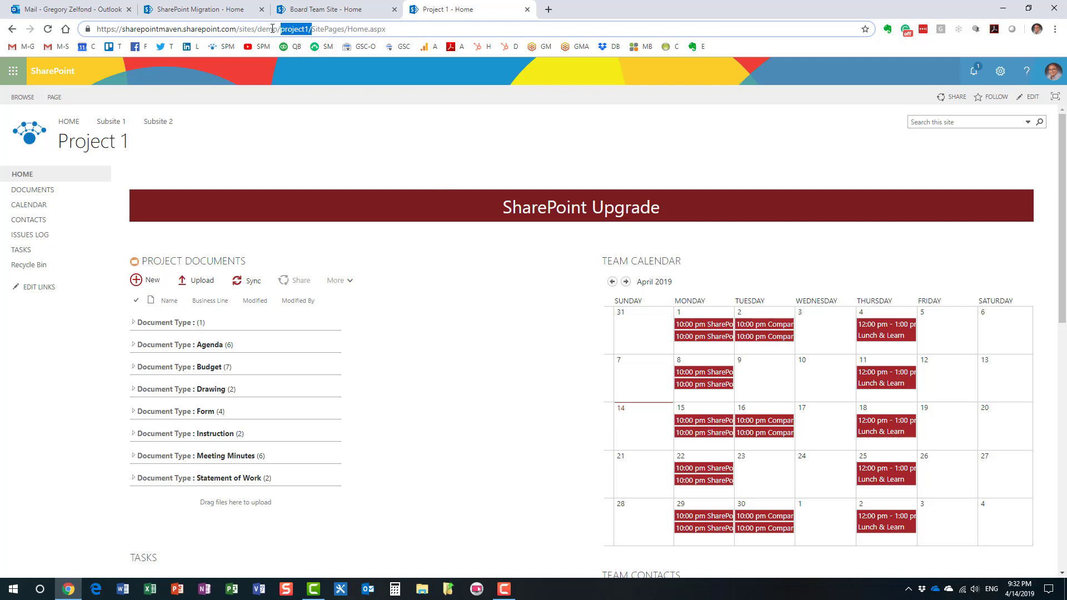
{"action": "left_click_drag", "start_coordinate": [277, 29], "coordinate": [238, 29]}
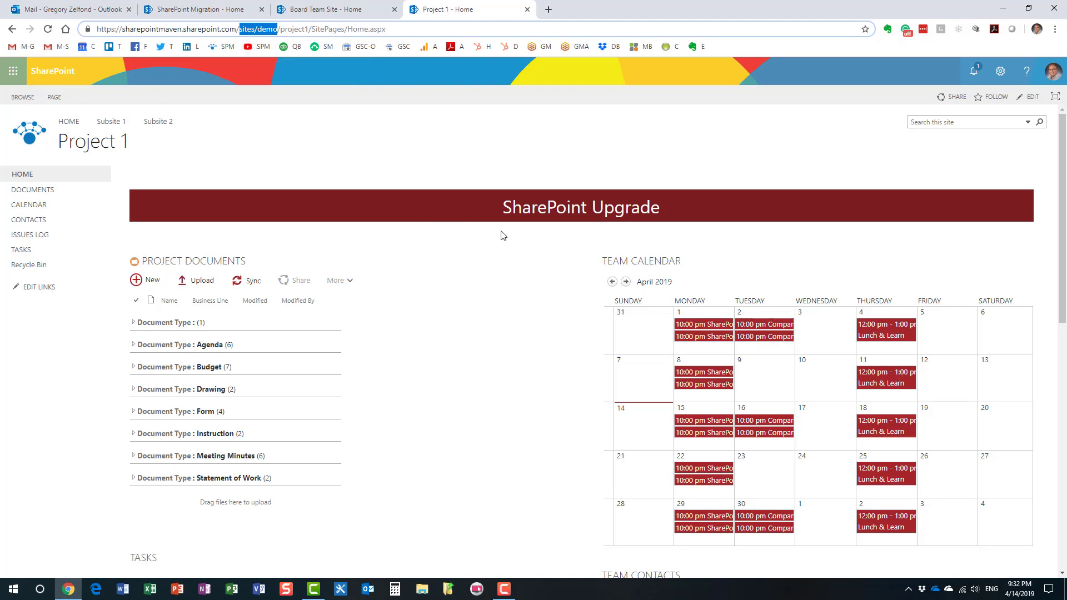
{"action": "left_click", "coordinate": [695, 165]}
{"action": "left_click", "coordinate": [1000, 71]}
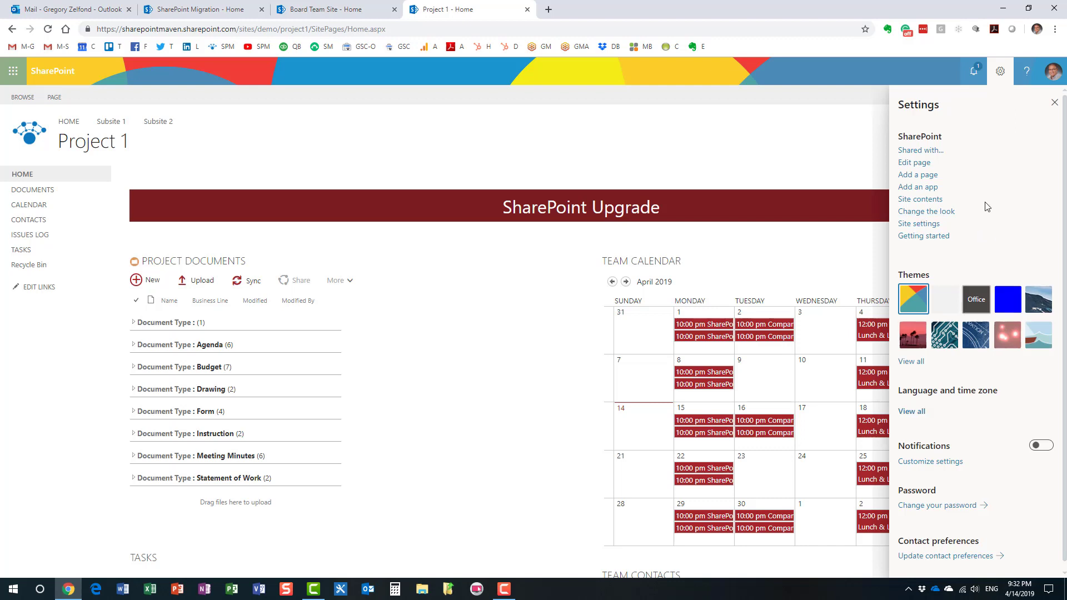
{"action": "left_click", "coordinate": [1055, 105]}
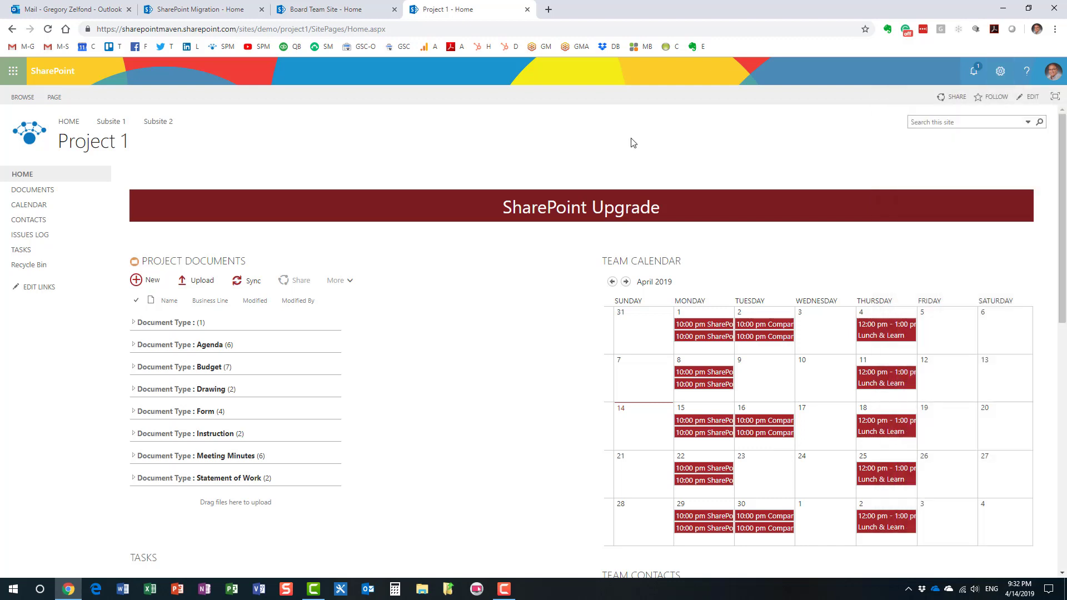
{"action": "left_click", "coordinate": [337, 10]}
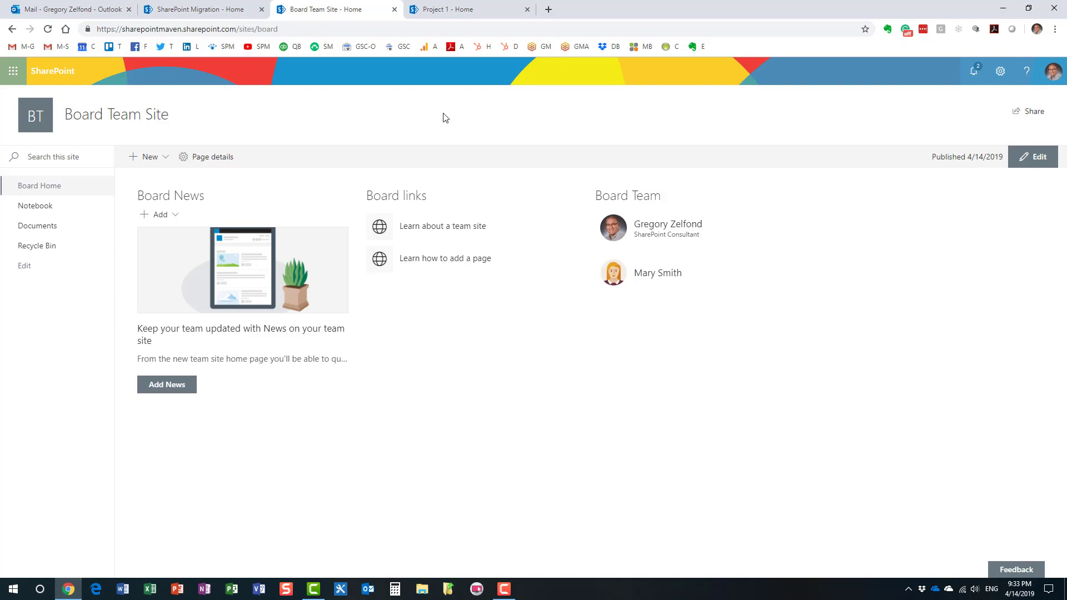
{"action": "left_click", "coordinate": [199, 10]}
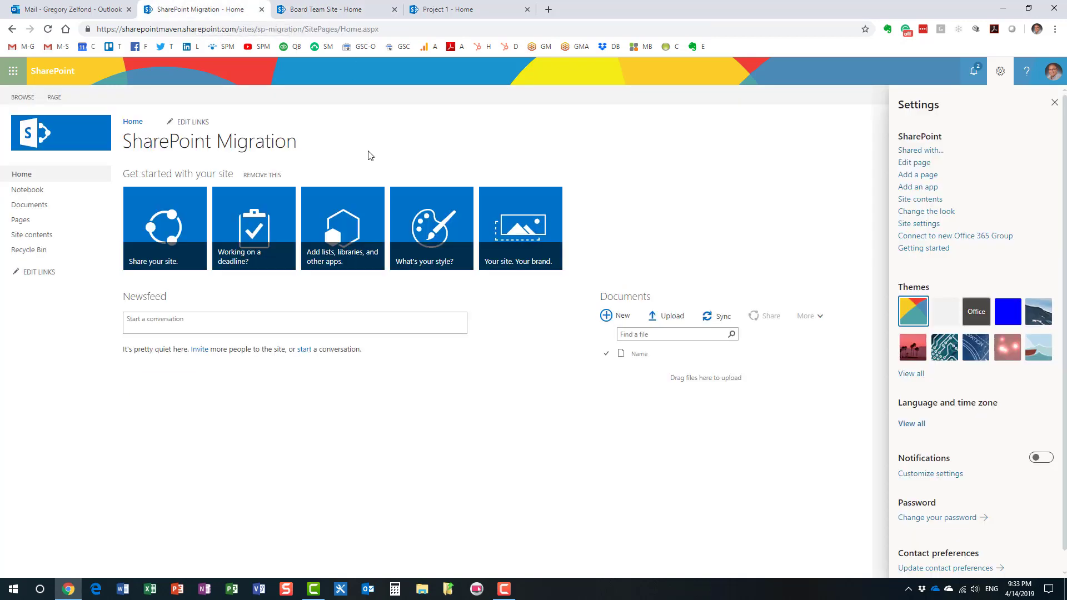
{"action": "left_click", "coordinate": [1055, 103]}
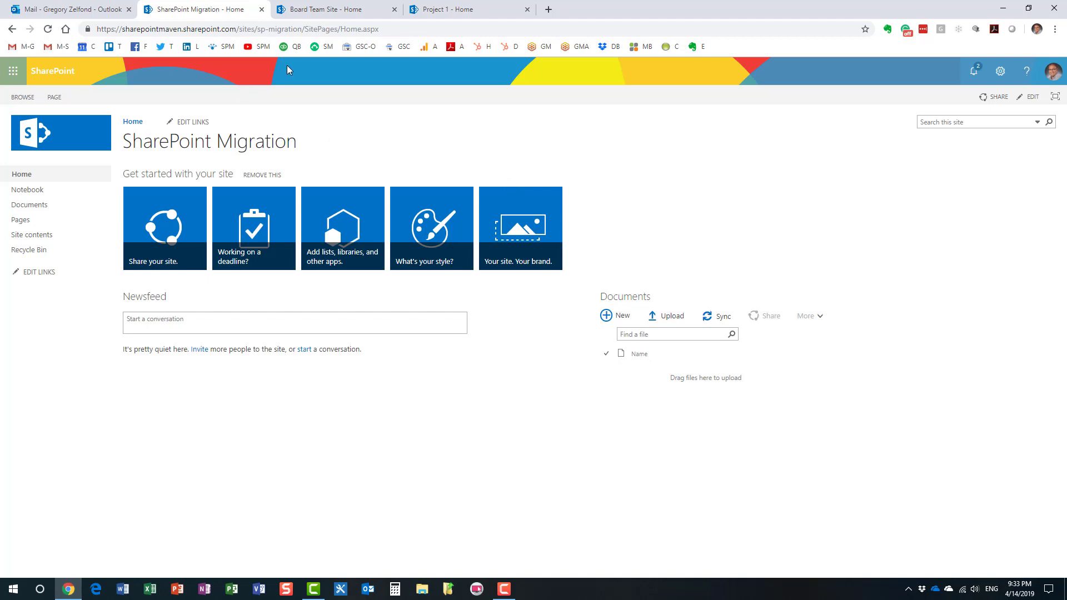
{"action": "left_click", "coordinate": [321, 16]}
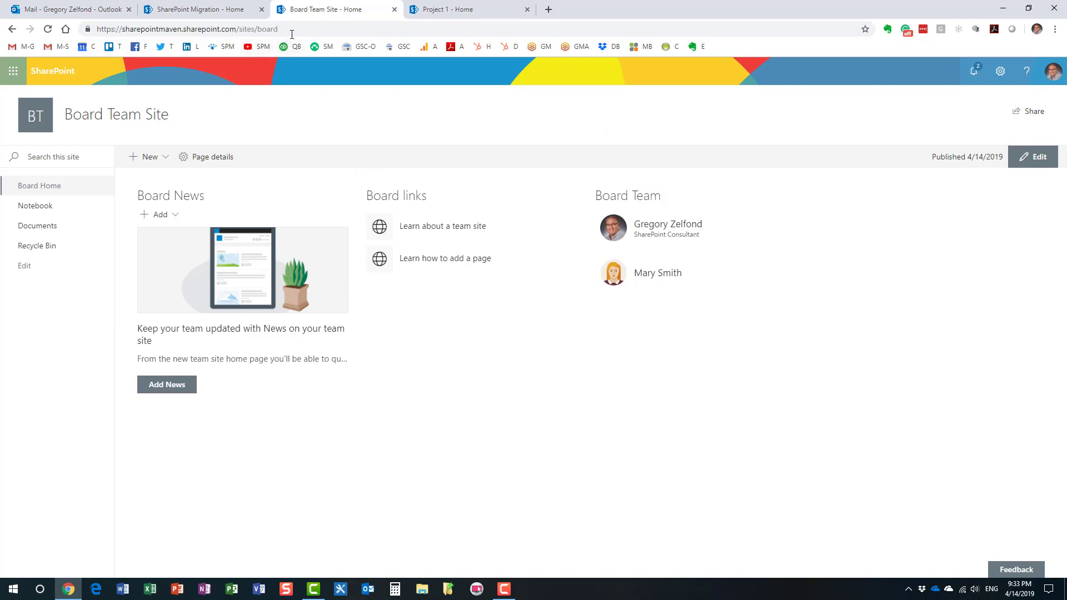
{"action": "left_click_drag", "start_coordinate": [291, 35], "coordinate": [238, 28]}
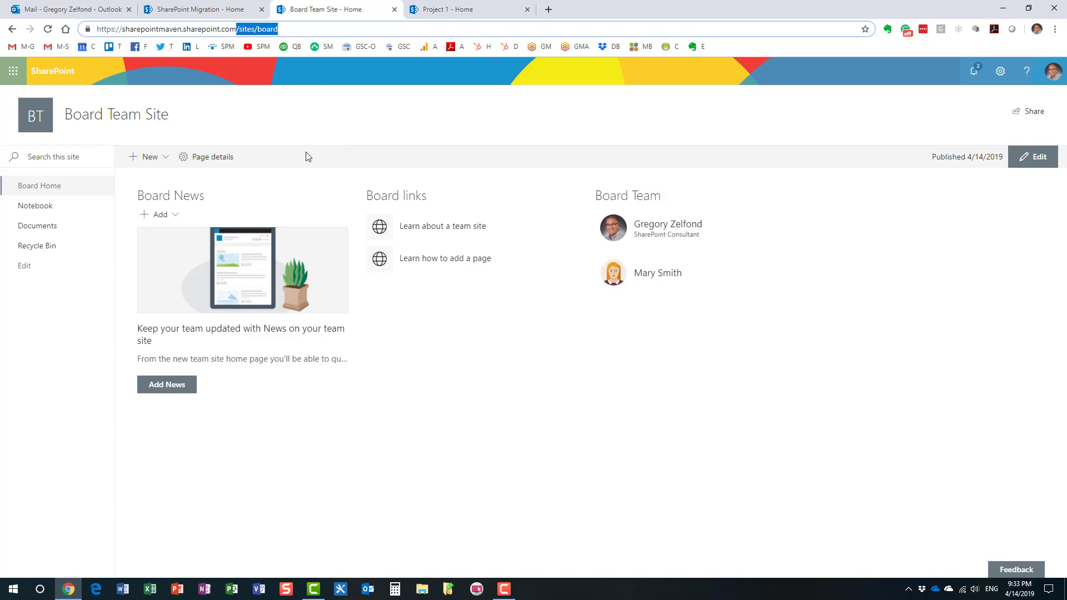
{"action": "left_click", "coordinate": [272, 117]}
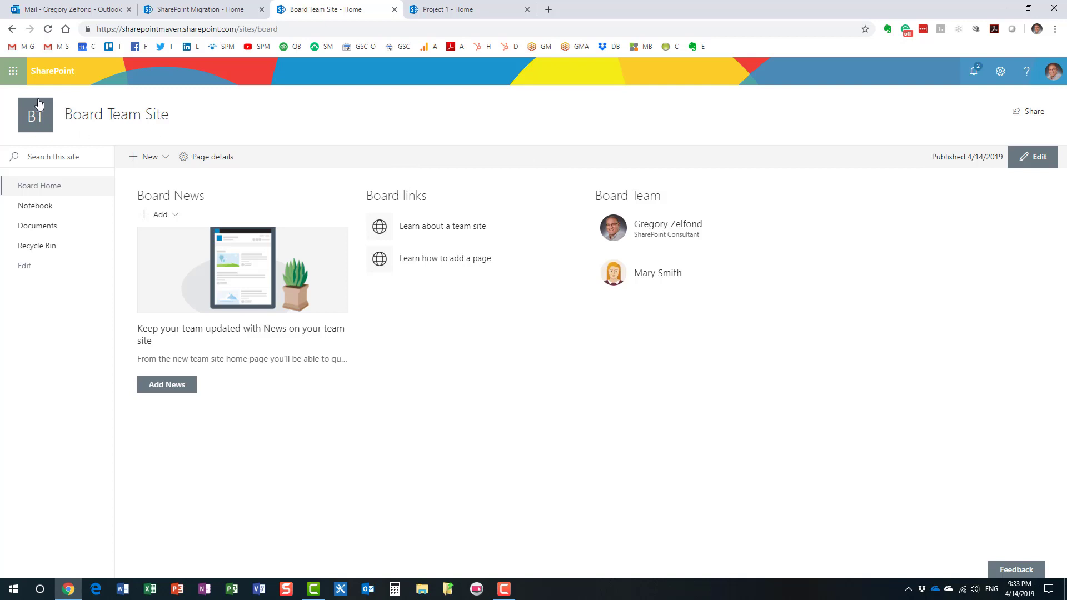
{"action": "left_click", "coordinate": [62, 10]}
{"action": "left_click", "coordinate": [521, 146]}
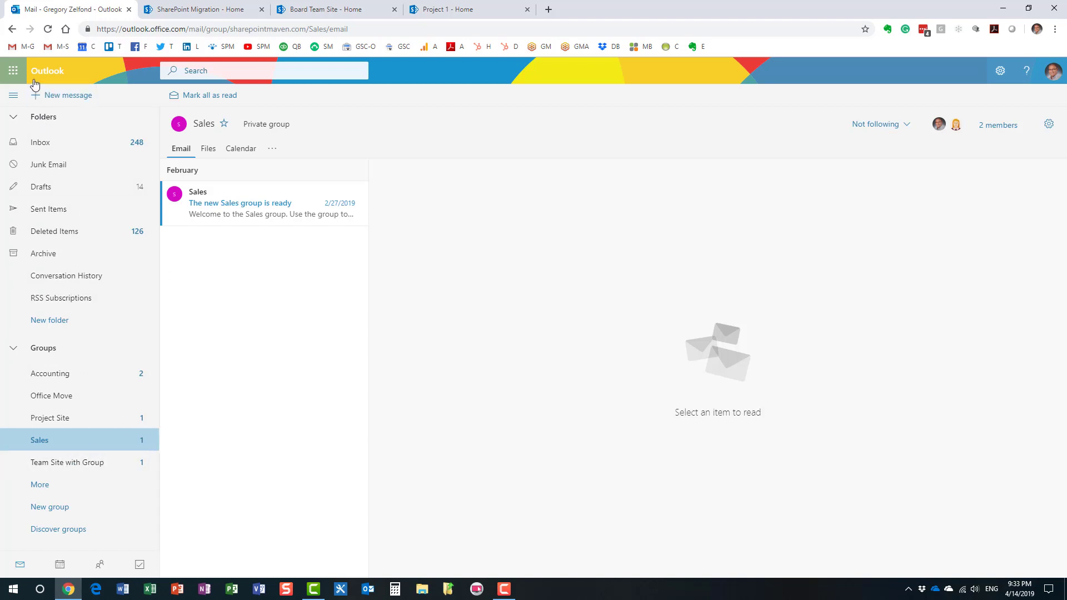
{"action": "left_click", "coordinate": [50, 507]}
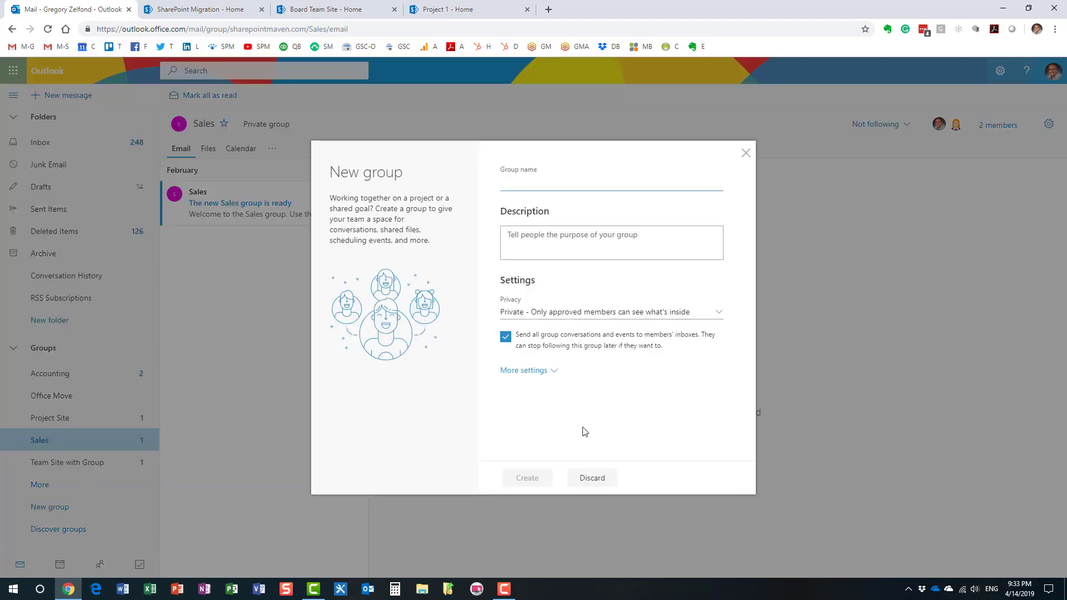
{"action": "left_click", "coordinate": [599, 481]}
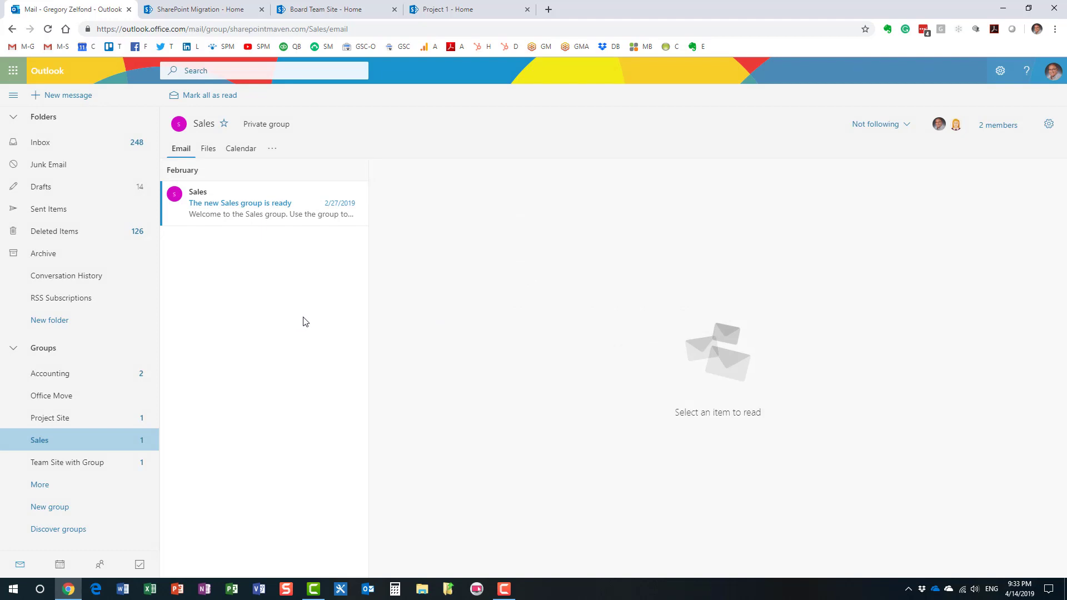
{"action": "left_click", "coordinate": [358, 10]}
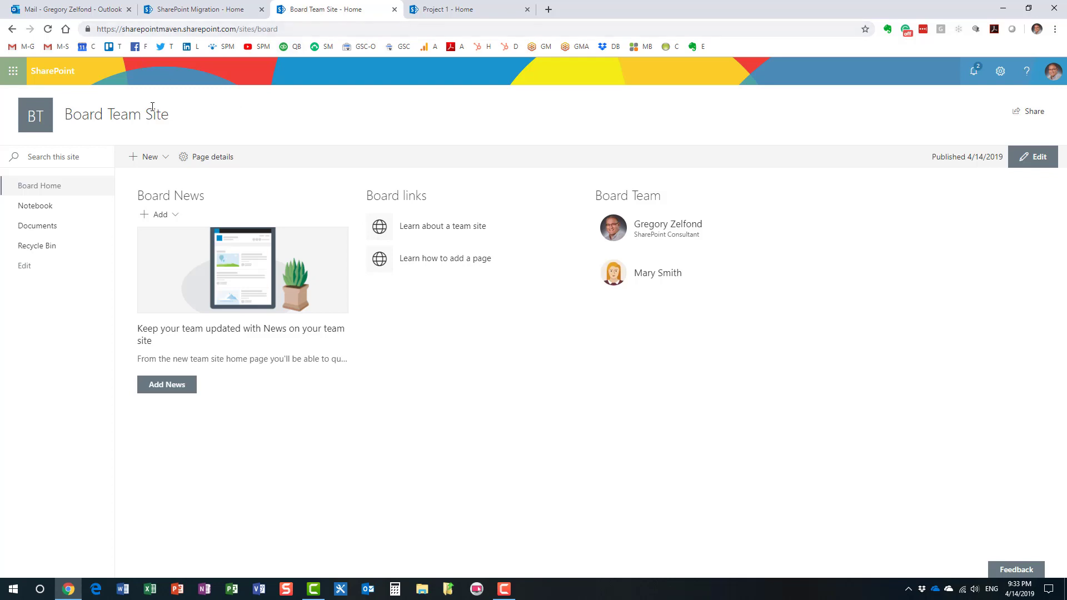
- Start Connect to new Office 365 Group from Settings and reach the group details form
{"action": "left_click", "coordinate": [999, 72]}
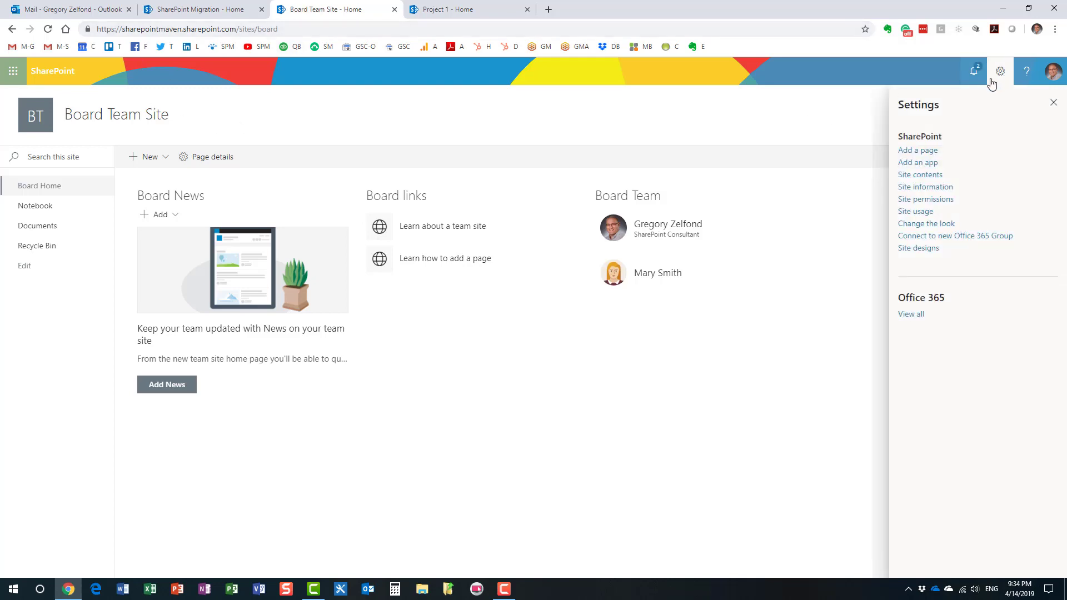
{"action": "left_click", "coordinate": [981, 238]}
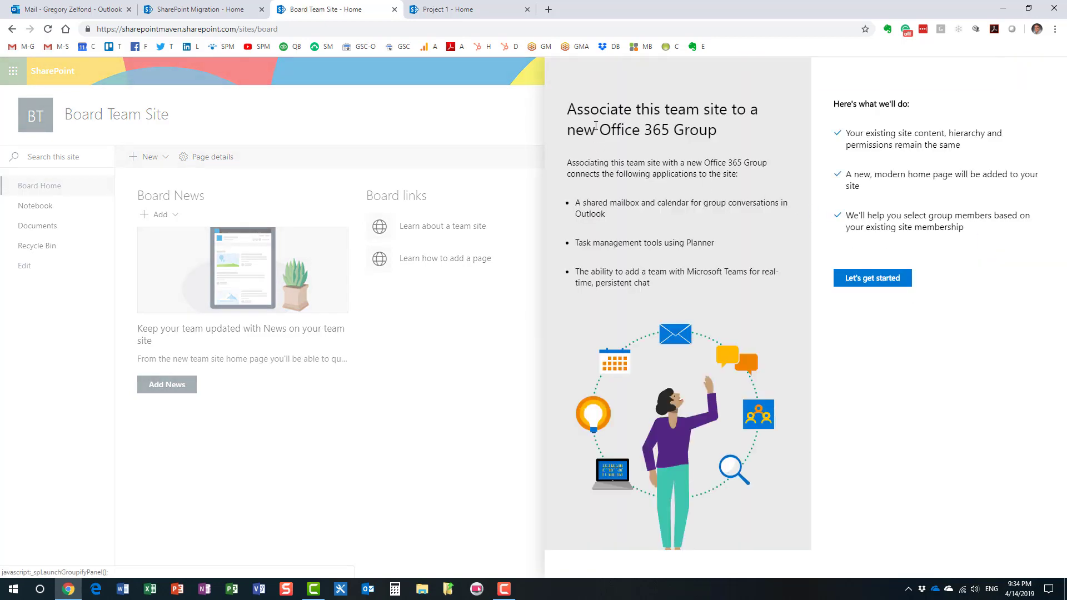
{"action": "left_click", "coordinate": [884, 280]}
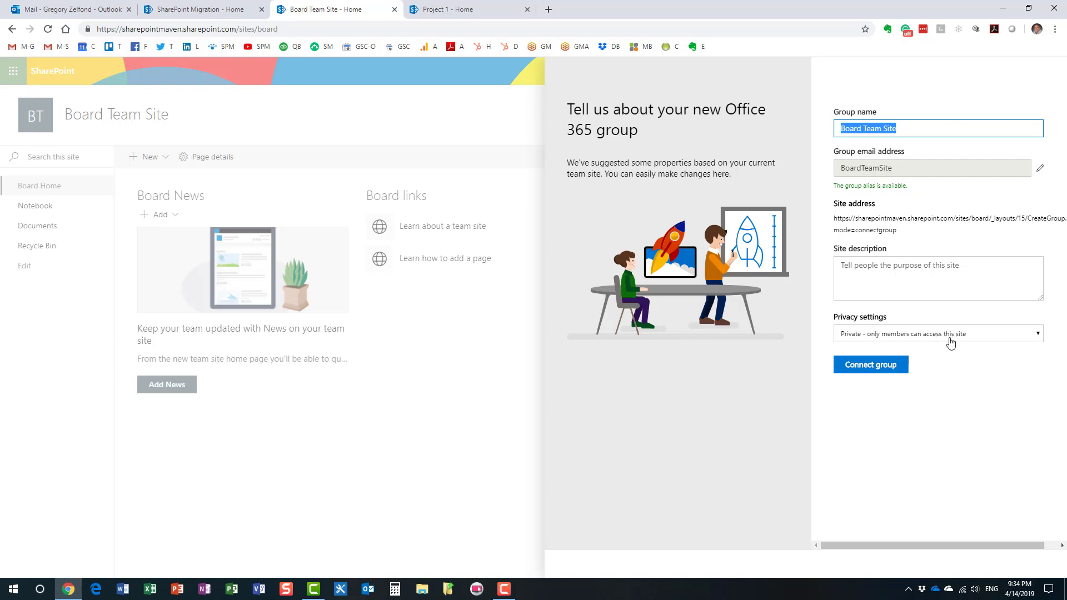
- Keep the name Board Team Site, set privacy to Private, and connect the group
{"action": "left_click", "coordinate": [949, 337]}
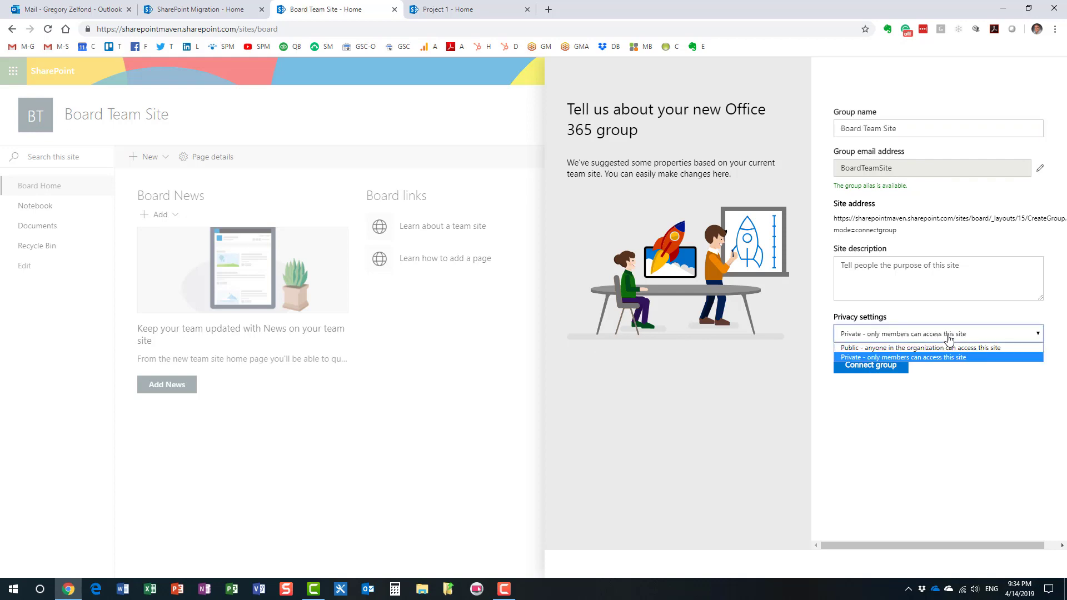
{"action": "left_click", "coordinate": [980, 349]}
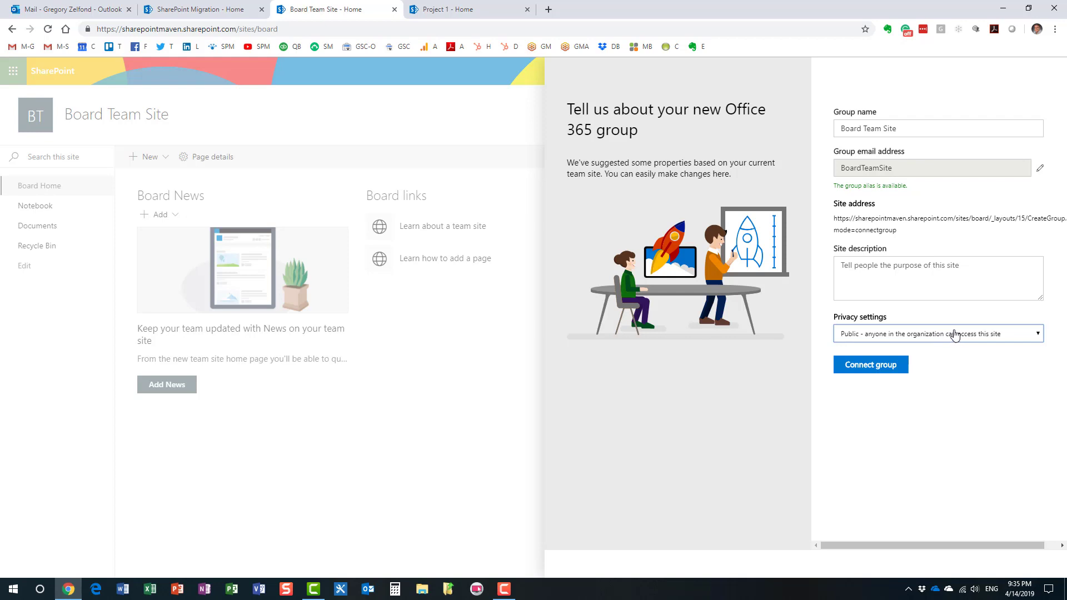
{"action": "left_click", "coordinate": [935, 334]}
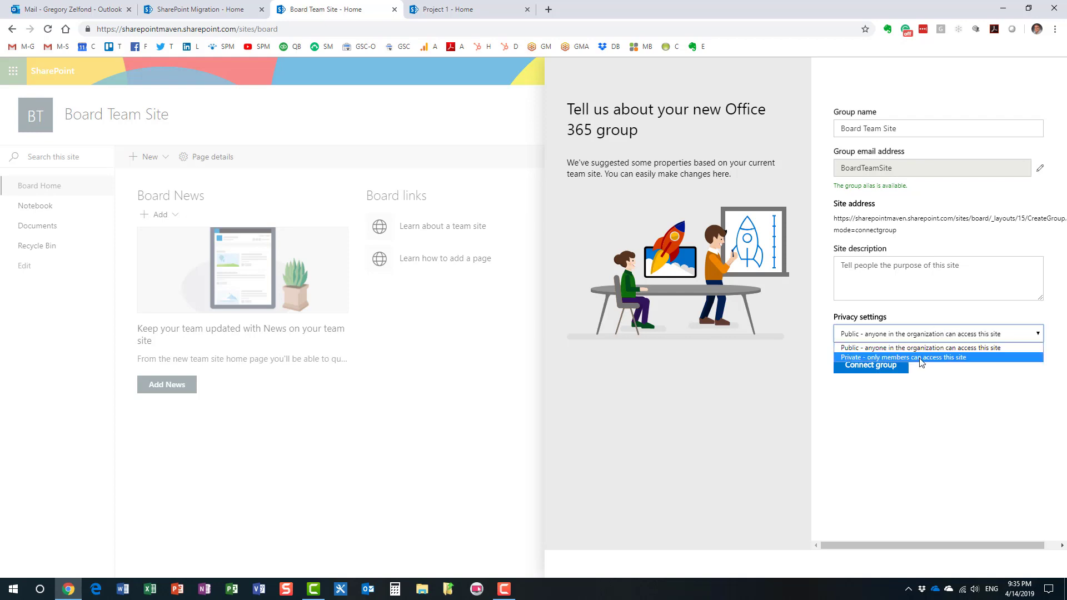
{"action": "left_click", "coordinate": [923, 356]}
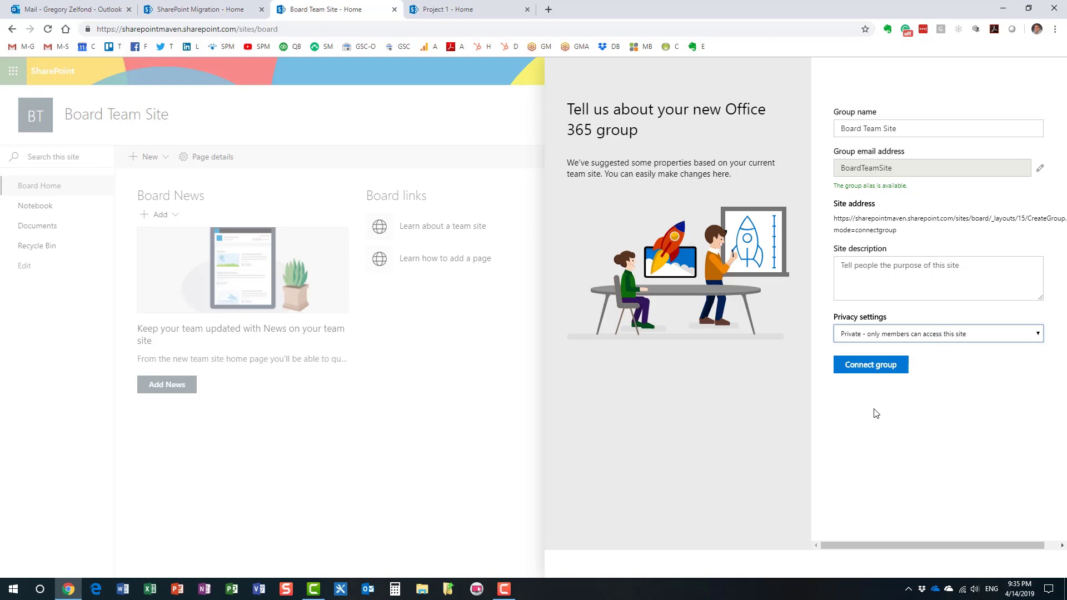
{"action": "left_click", "coordinate": [873, 371]}
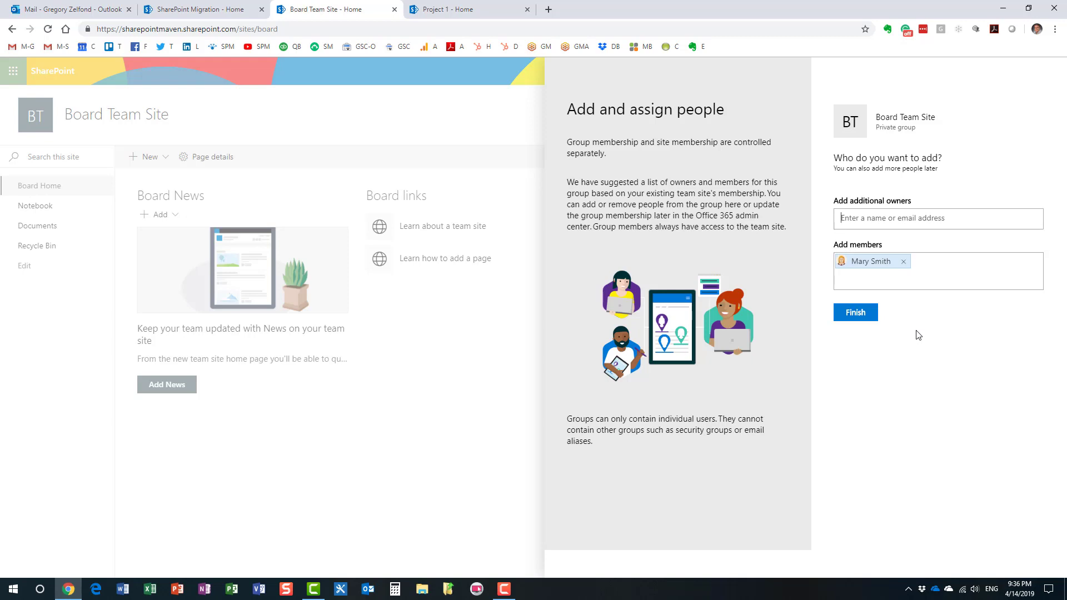
- Add another person from the member suggestions and finish creating the private group
{"action": "left_click", "coordinate": [944, 269]}
{"action": "type", "text": "john"}
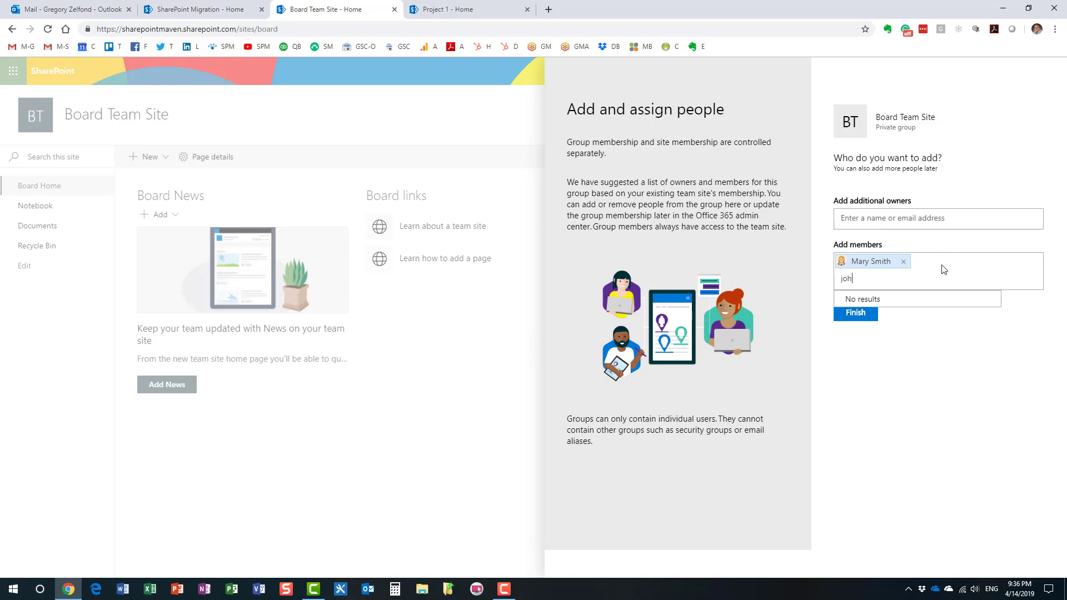
{"action": "left_click", "coordinate": [892, 316]}
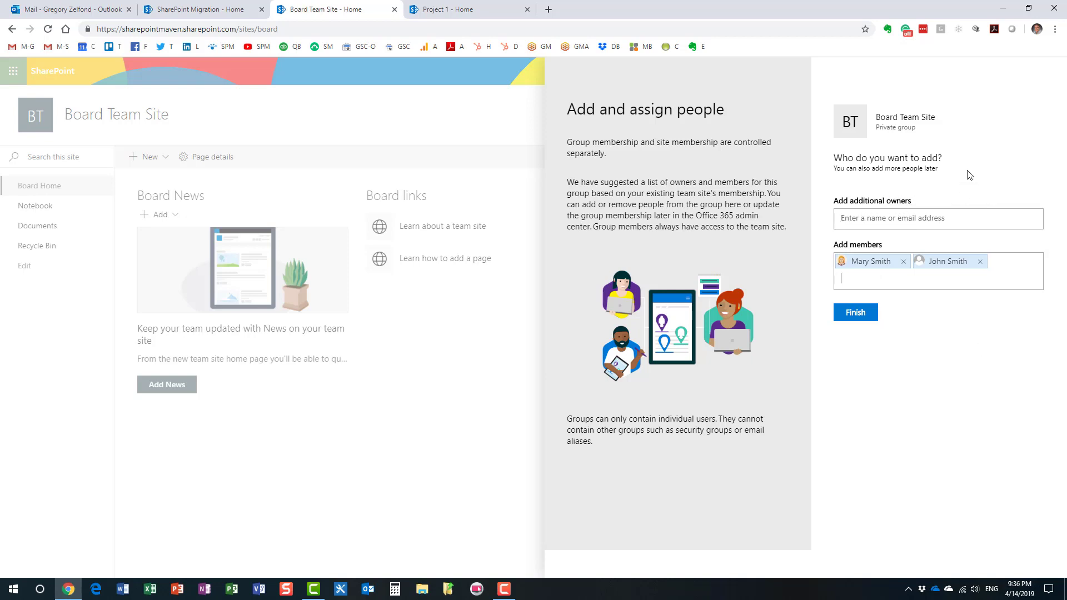
{"action": "left_click", "coordinate": [863, 317]}
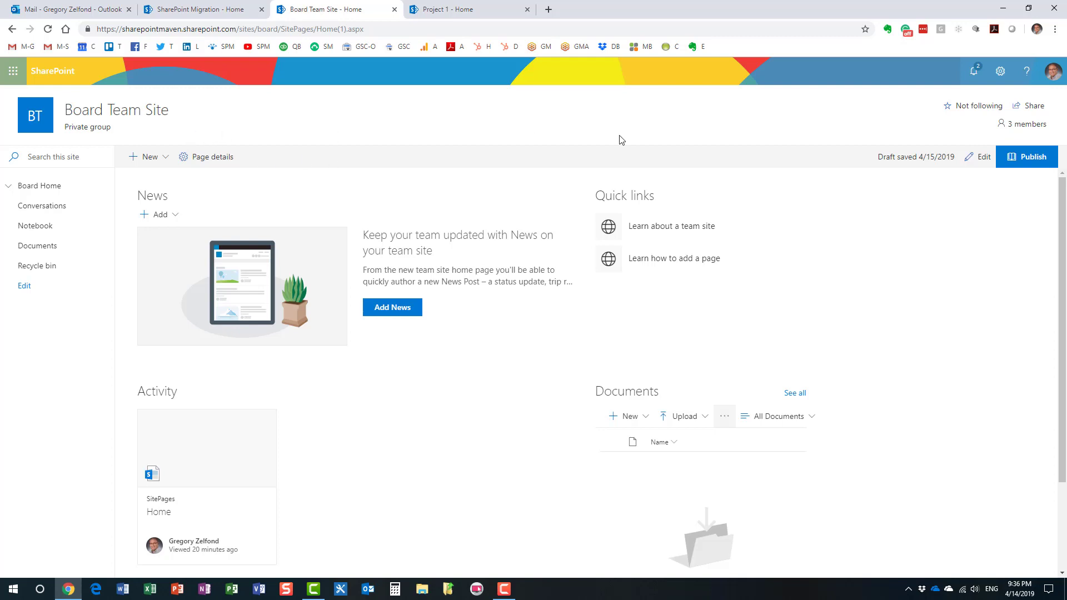
{"action": "left_click", "coordinate": [1029, 125]}
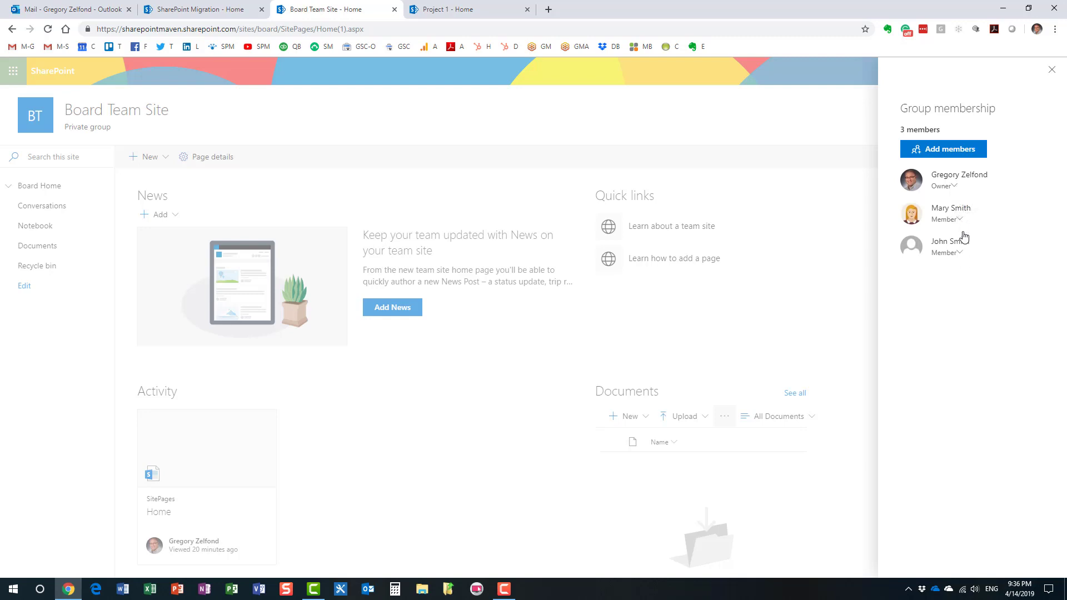
{"action": "left_click", "coordinate": [1052, 70]}
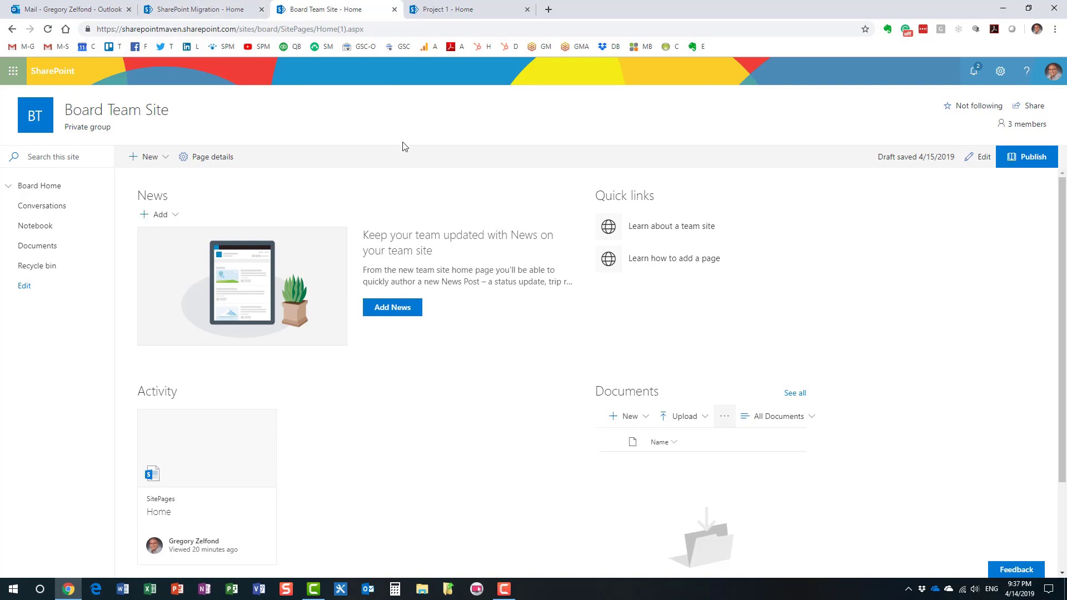
- Check the SharePoint Migration site, then return to Board Team Site and open its Site contents
{"action": "left_click", "coordinate": [207, 11]}
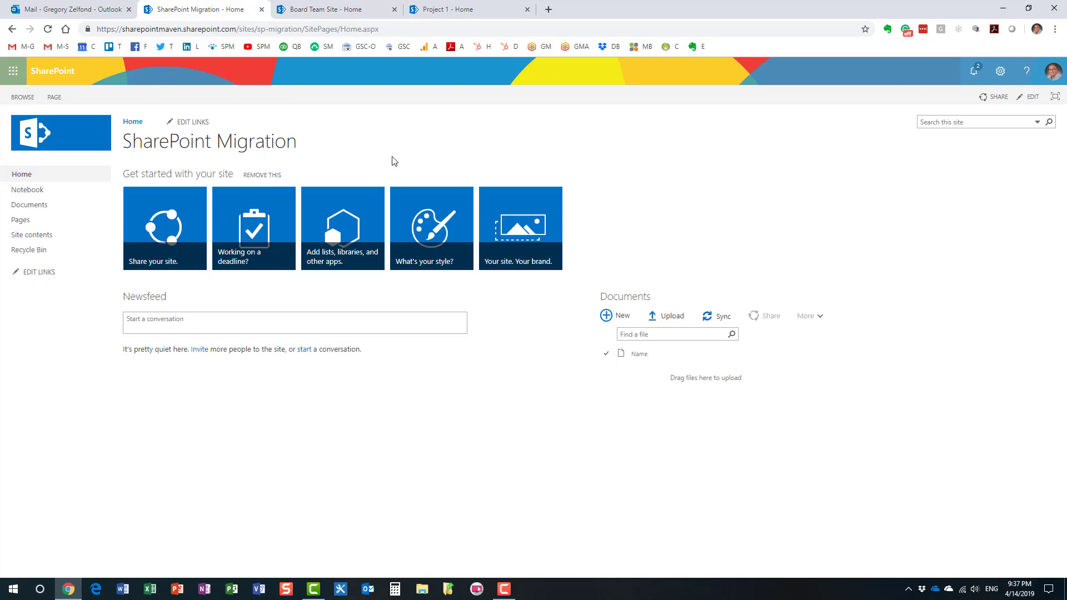
{"action": "left_click", "coordinate": [357, 9]}
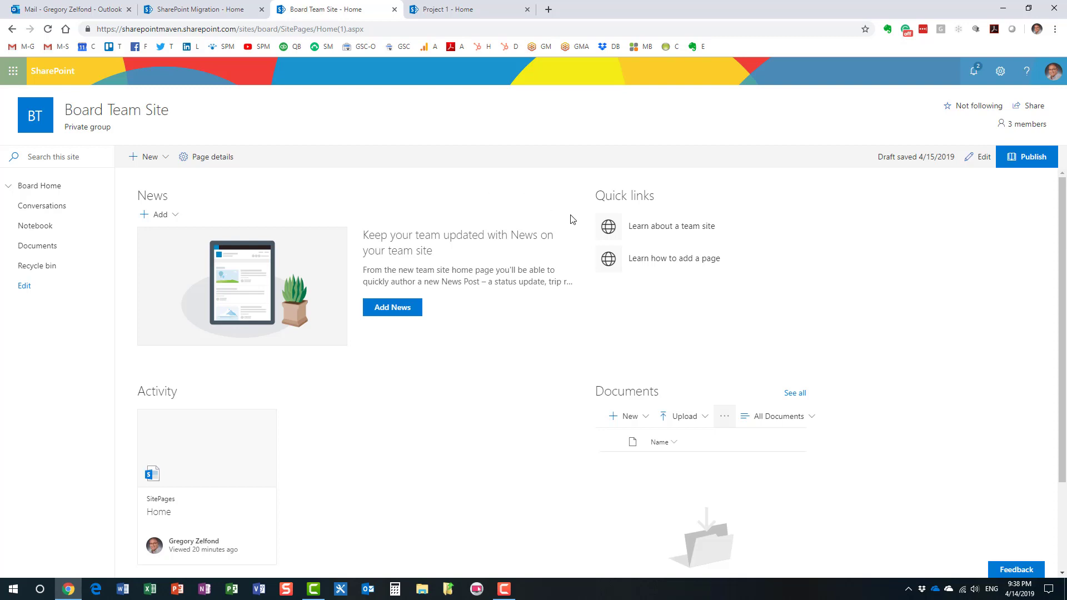
{"action": "left_click", "coordinate": [1000, 72]}
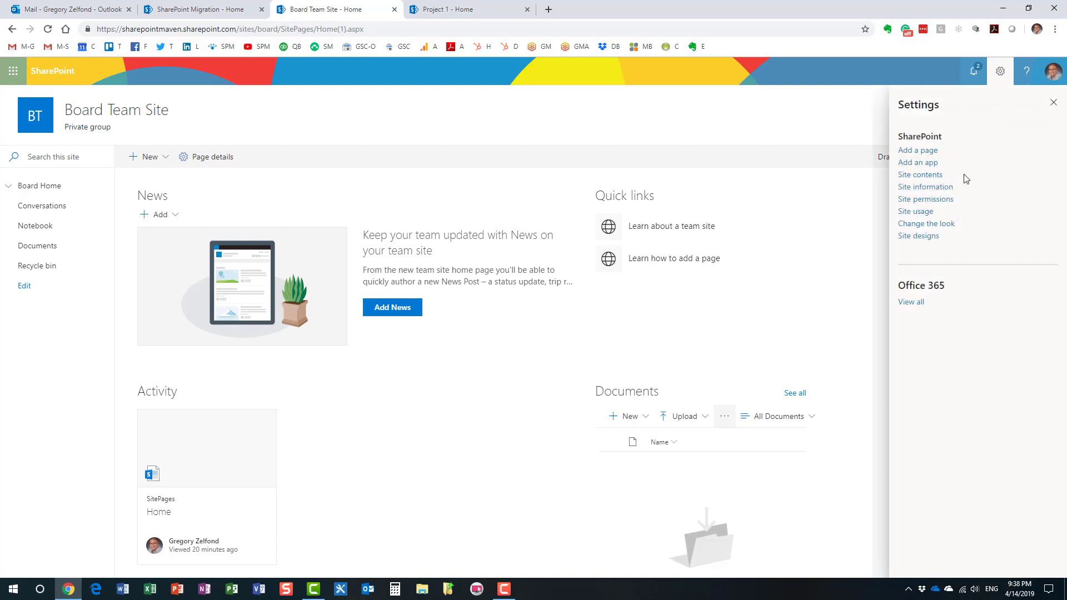
{"action": "left_click", "coordinate": [931, 175]}
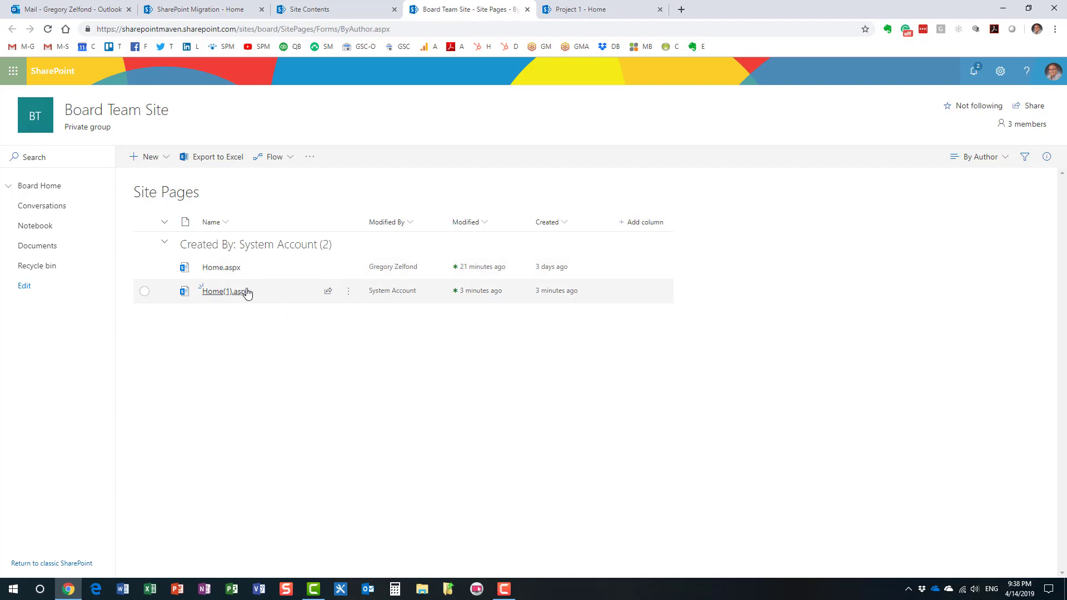
- Make the original Home.aspx the site homepage, then open Board Home
{"action": "right_click", "coordinate": [227, 272]}
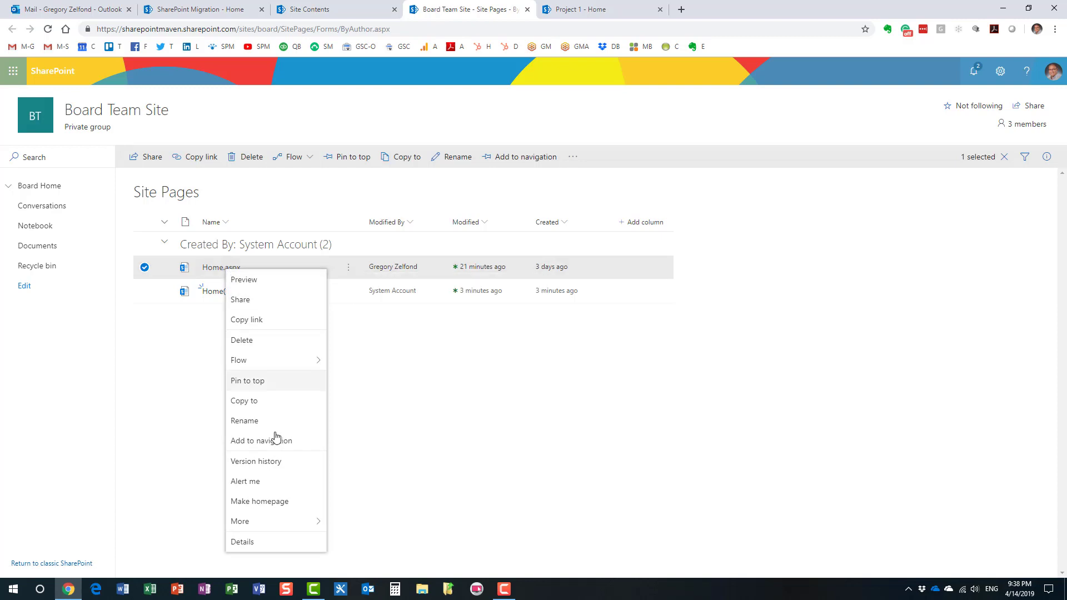
{"action": "left_click", "coordinate": [296, 505]}
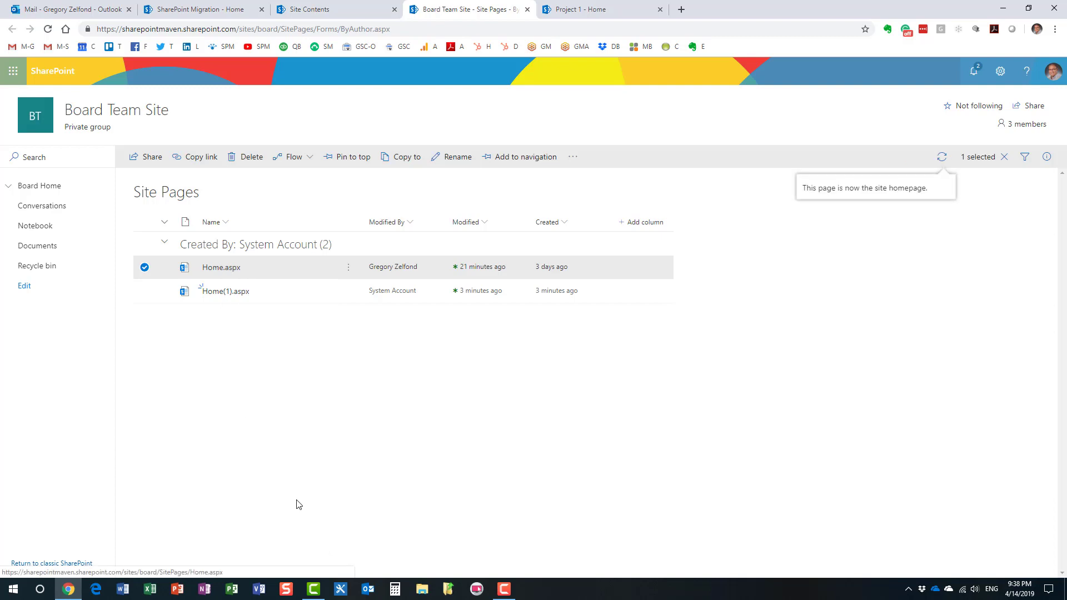
{"action": "left_click", "coordinate": [40, 185]}
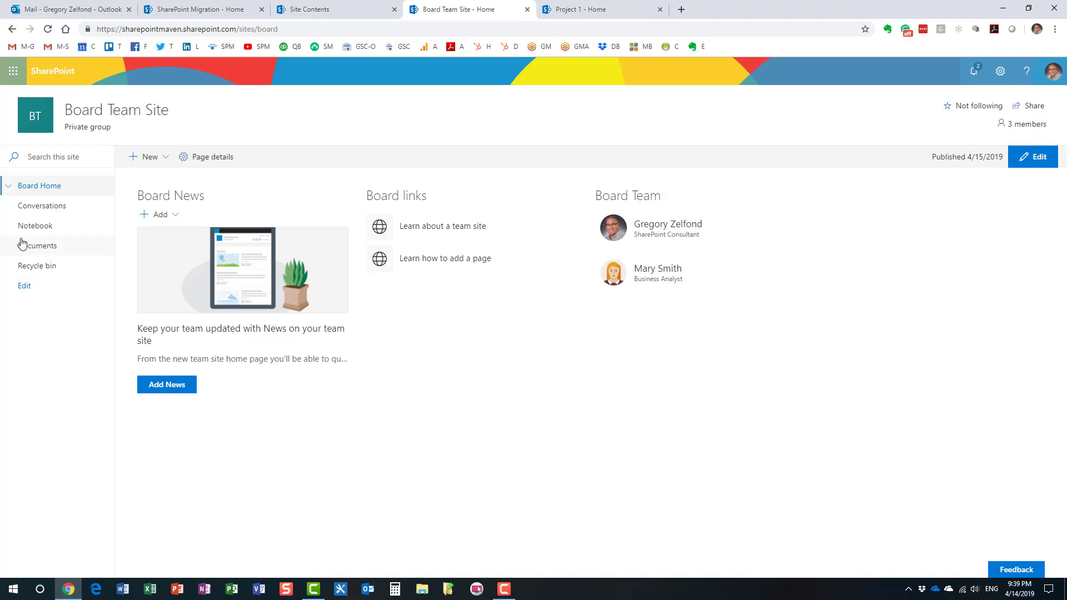
- Delete the Previous home link under Board Home, save the navigation, and reload the homepage
{"action": "left_click", "coordinate": [9, 192]}
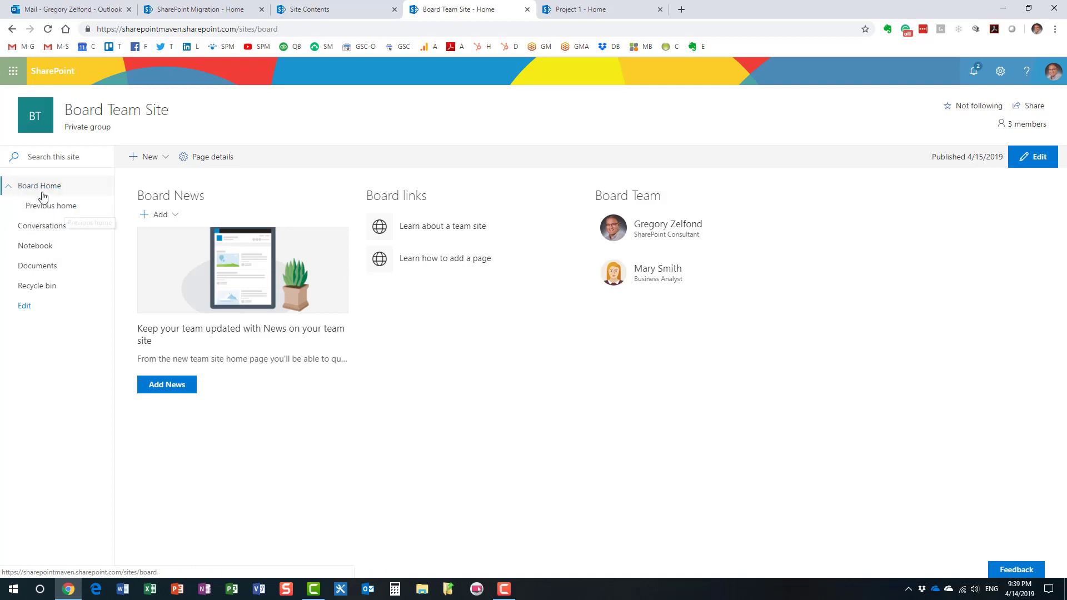
{"action": "left_click", "coordinate": [24, 305]}
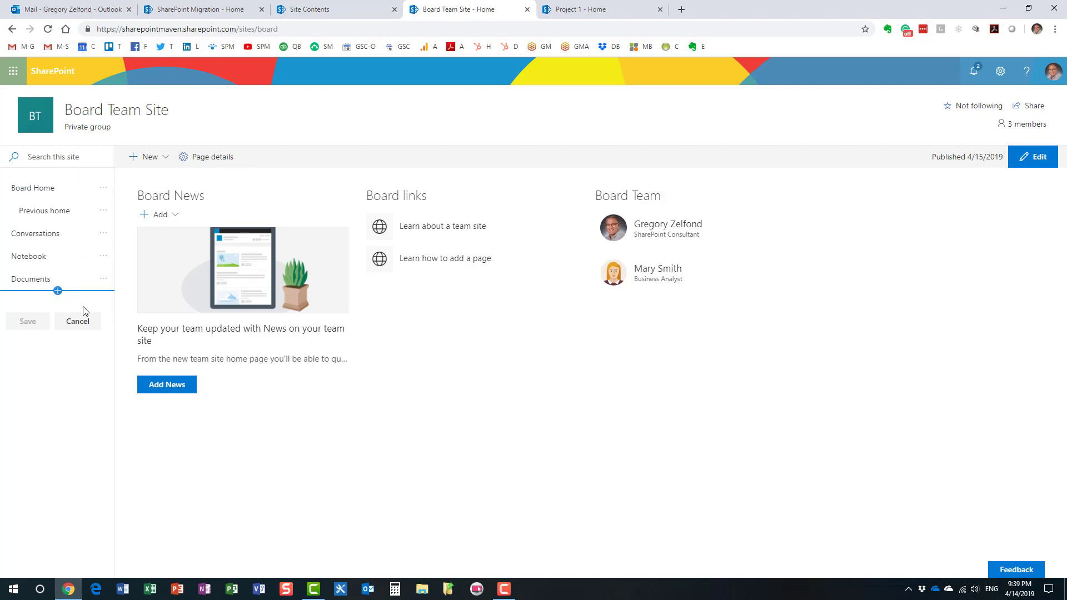
{"action": "left_click", "coordinate": [103, 217]}
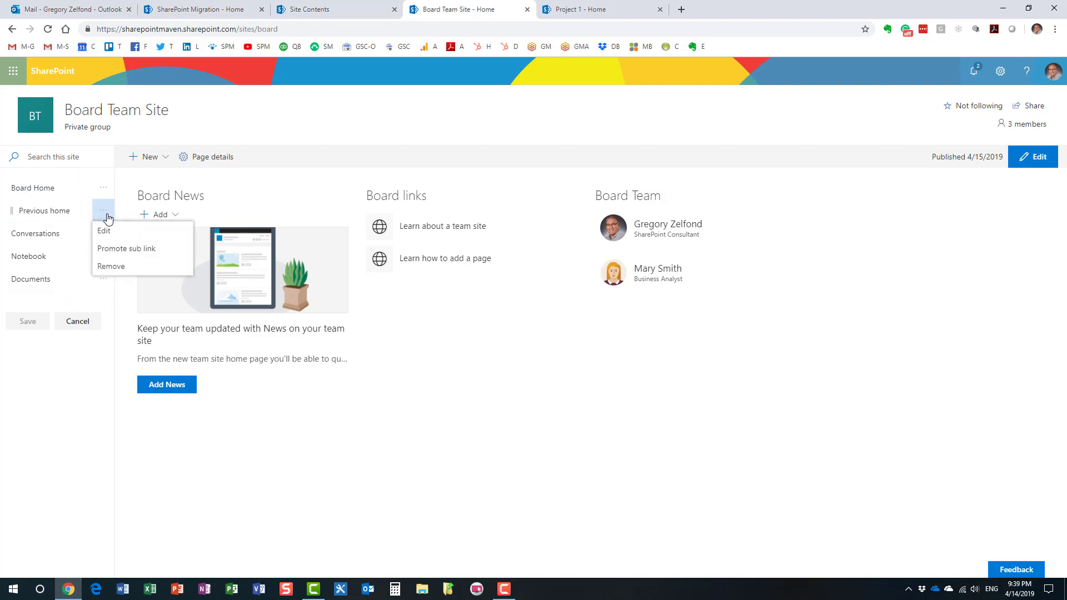
{"action": "left_click", "coordinate": [111, 270]}
{"action": "left_click", "coordinate": [28, 299]}
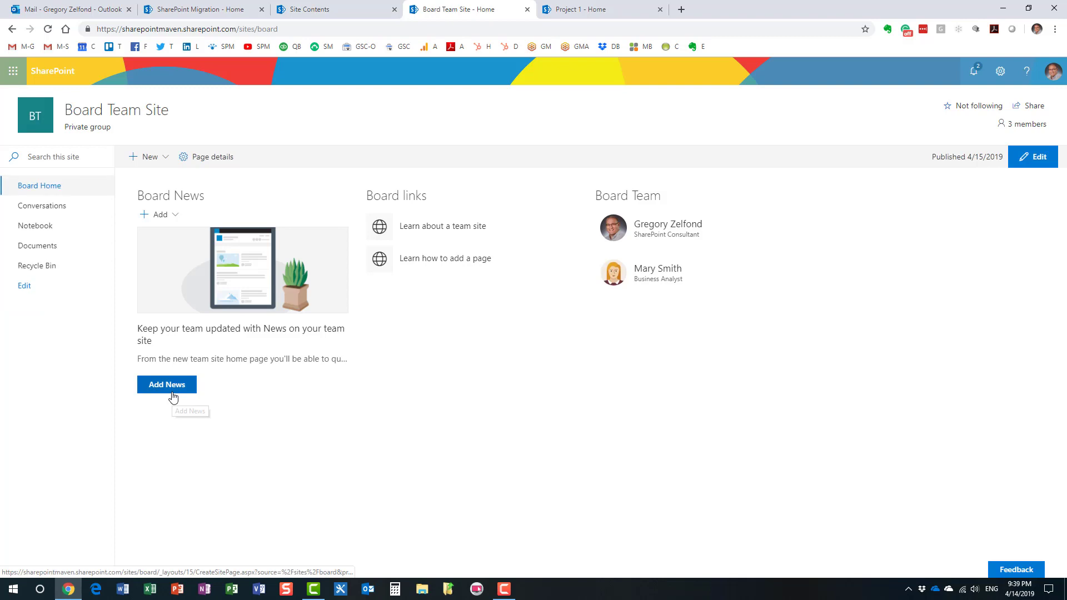
{"action": "left_click", "coordinate": [46, 189]}
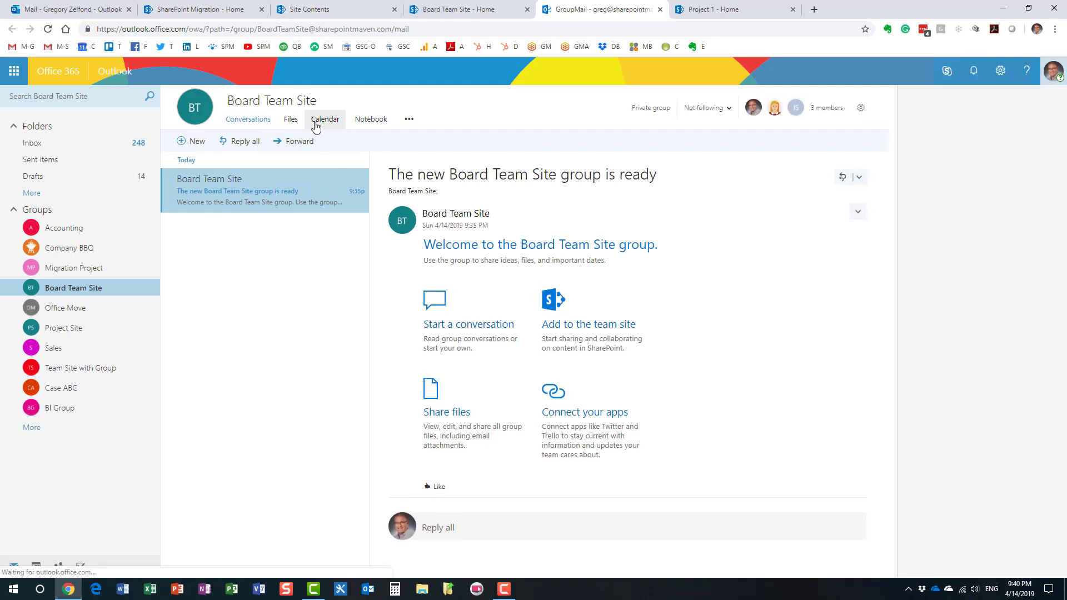
- In the group mailbox, open the More menu to reveal the group's Planner and Site links
{"action": "left_click", "coordinate": [412, 123]}
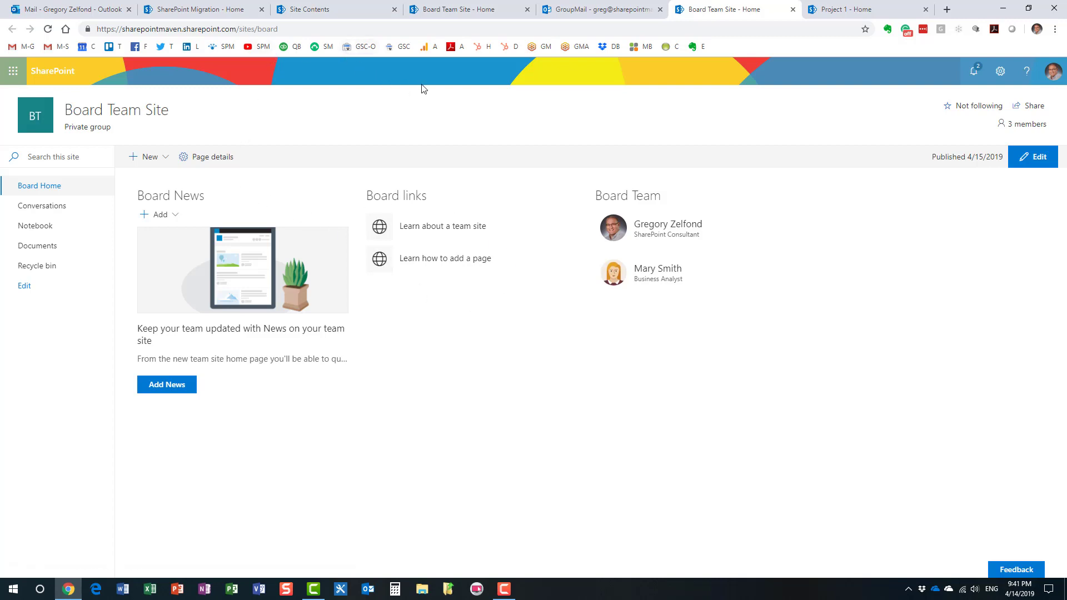
{"action": "left_click", "coordinate": [578, 11]}
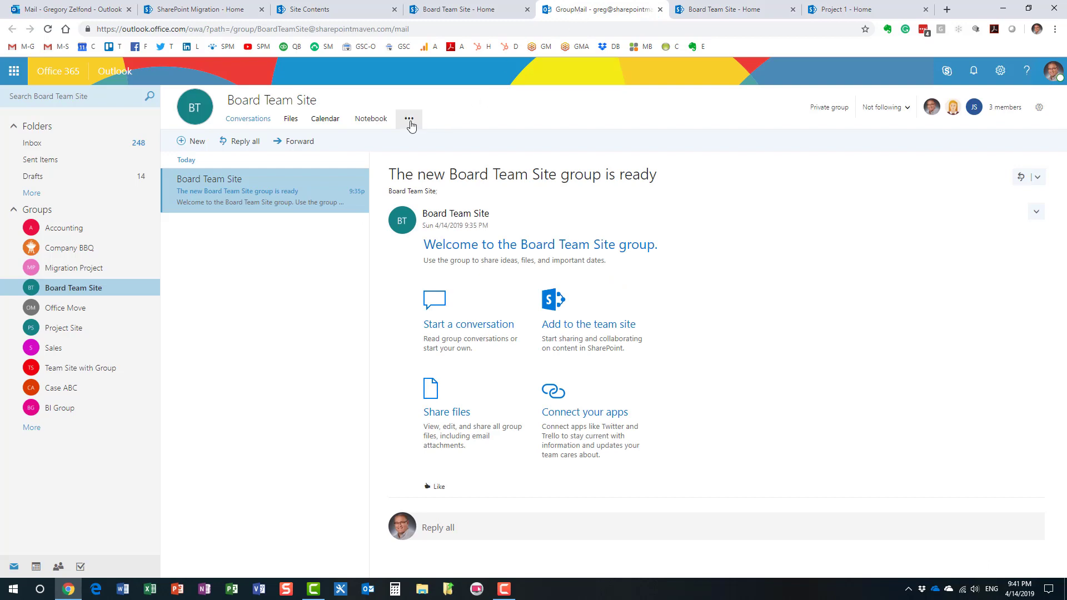
{"action": "left_click", "coordinate": [728, 11]}
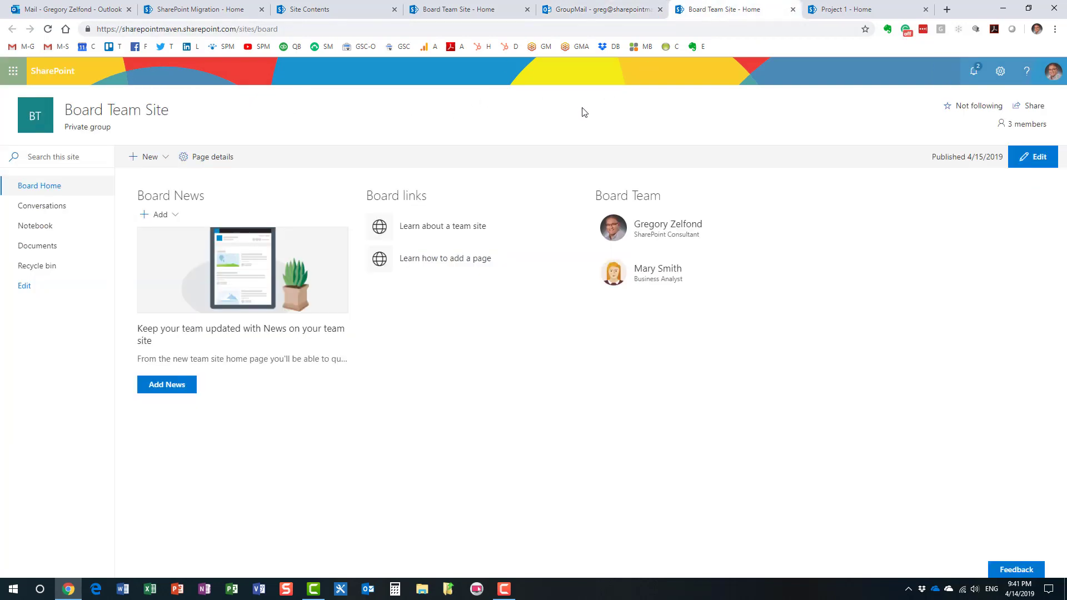